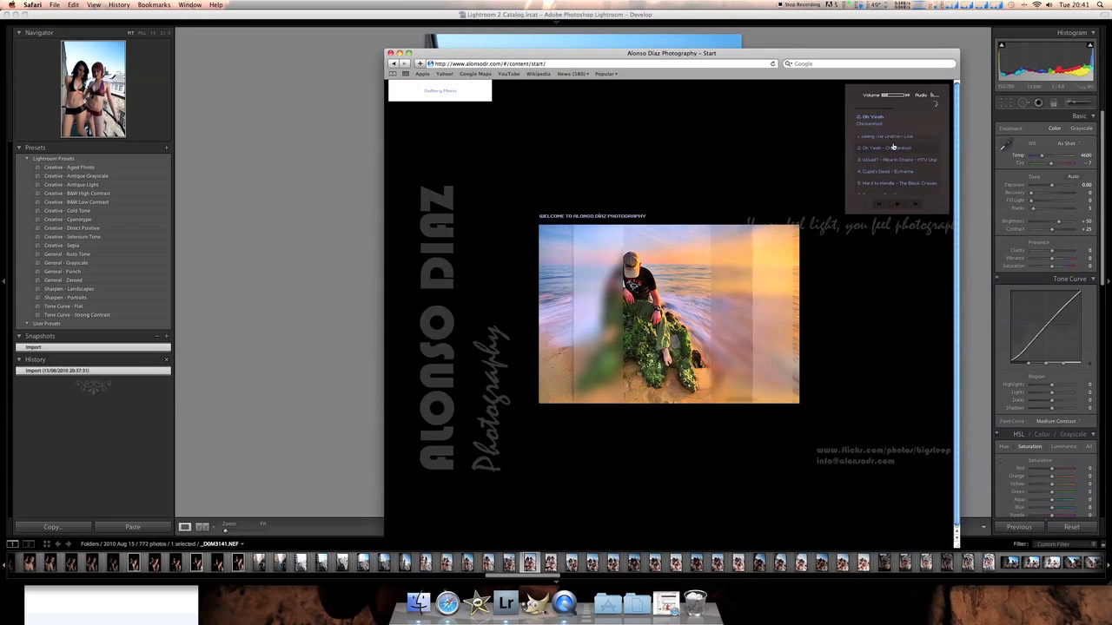
# - Choose "Oh Yeah" in the website's music playlist and minimise the browser window
pyautogui.click(894, 141)
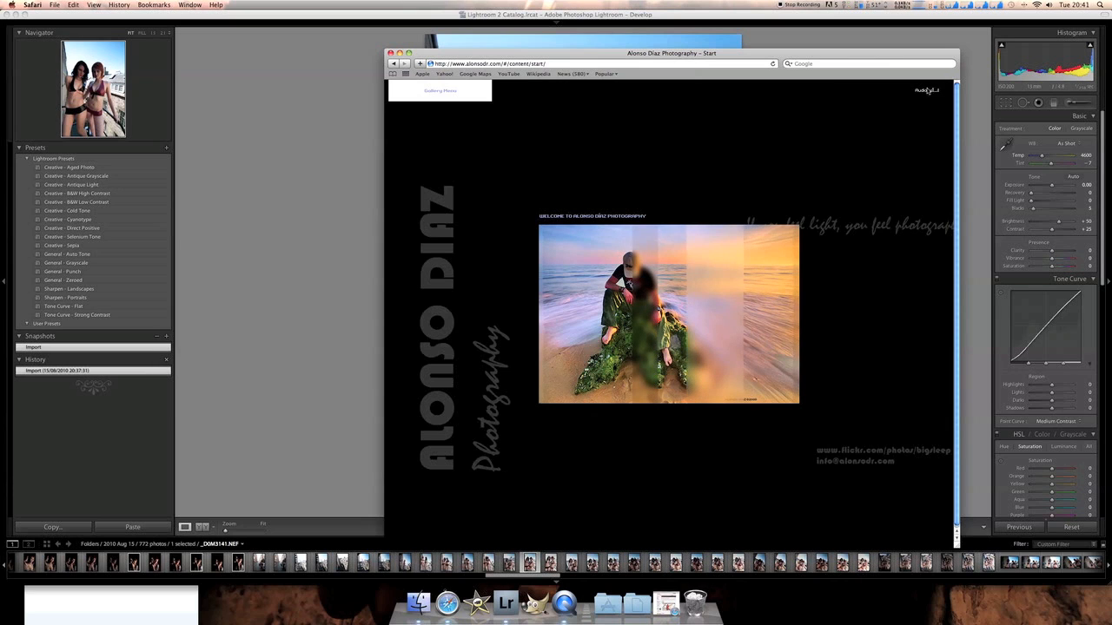
pyautogui.click(927, 90)
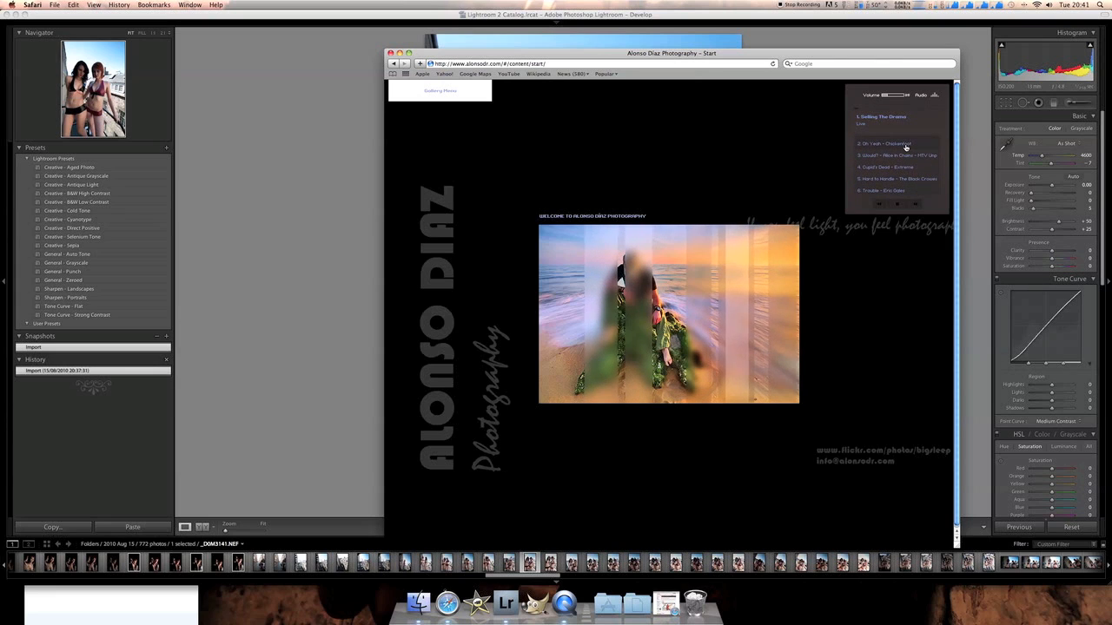
pyautogui.click(905, 145)
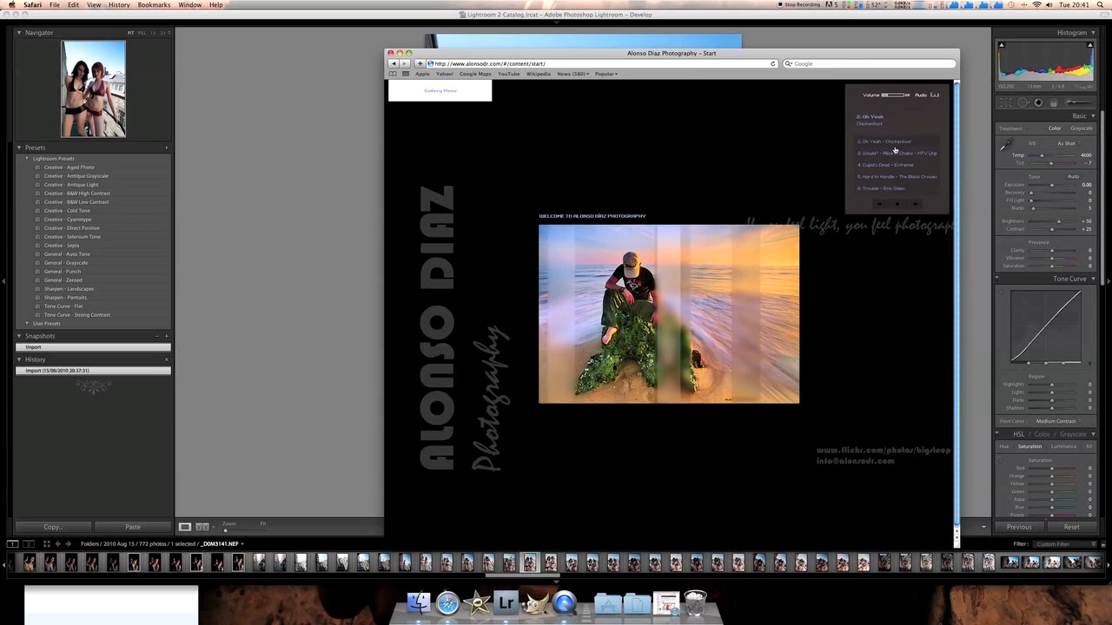
pyautogui.click(400, 53)
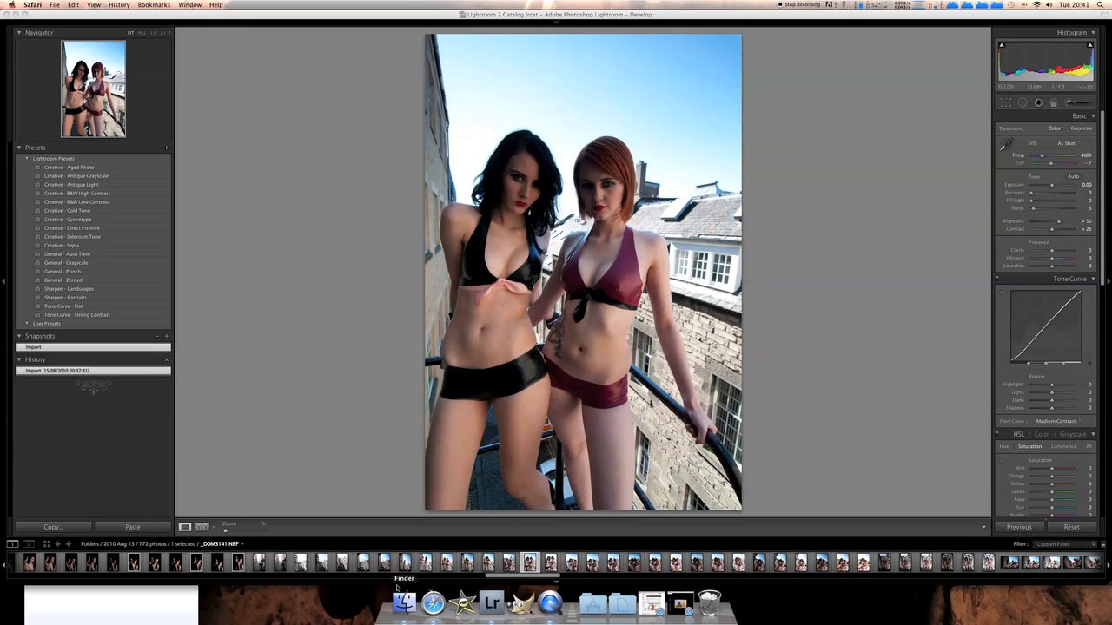
# - Look through the staircase and alley shots in Lightroom and open the photo of the woman leaning into the car
pyautogui.click(321, 563)
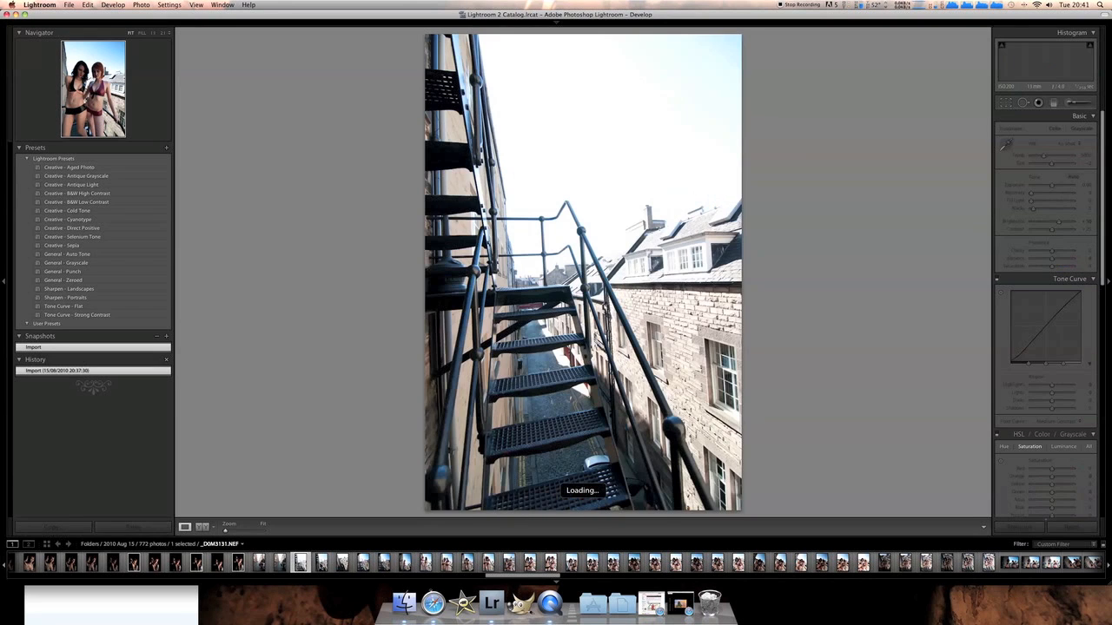
pyautogui.click(342, 563)
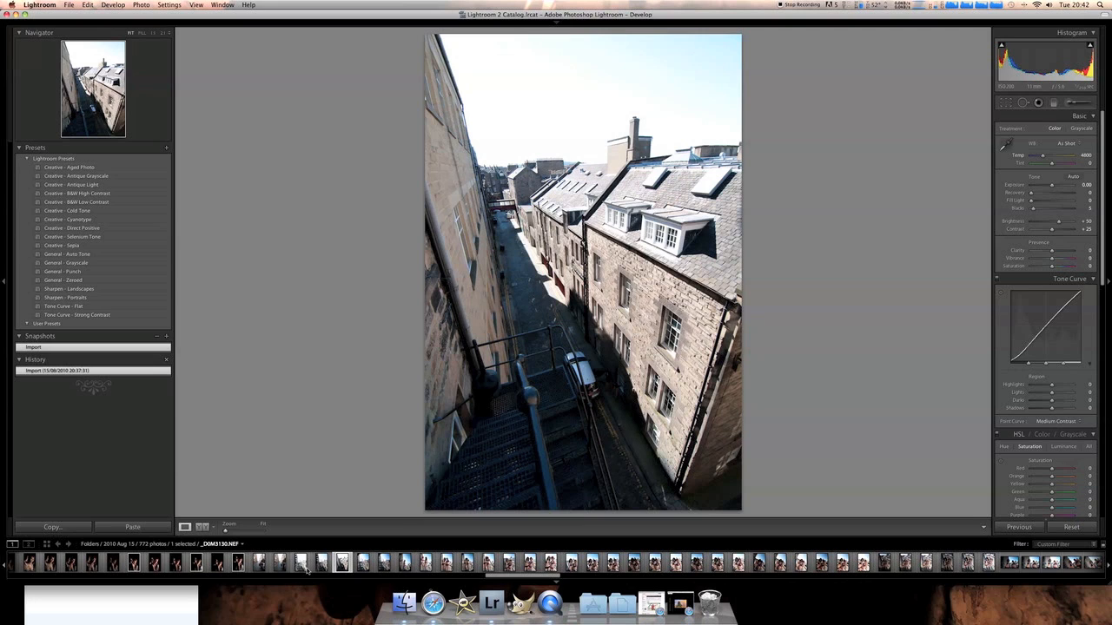
pyautogui.click(259, 563)
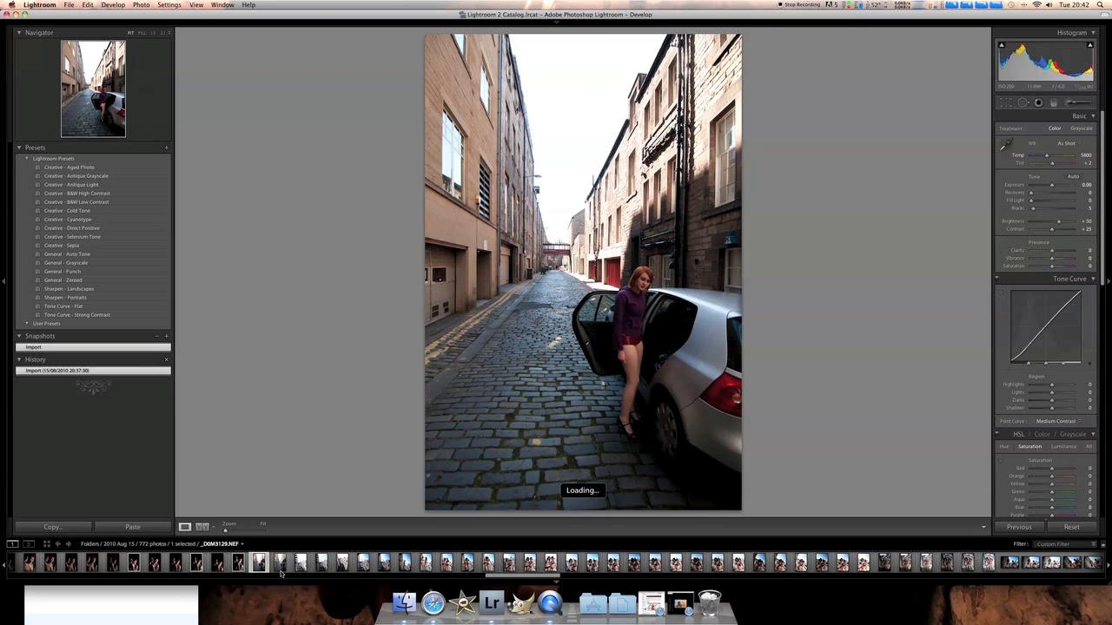
pyautogui.click(283, 565)
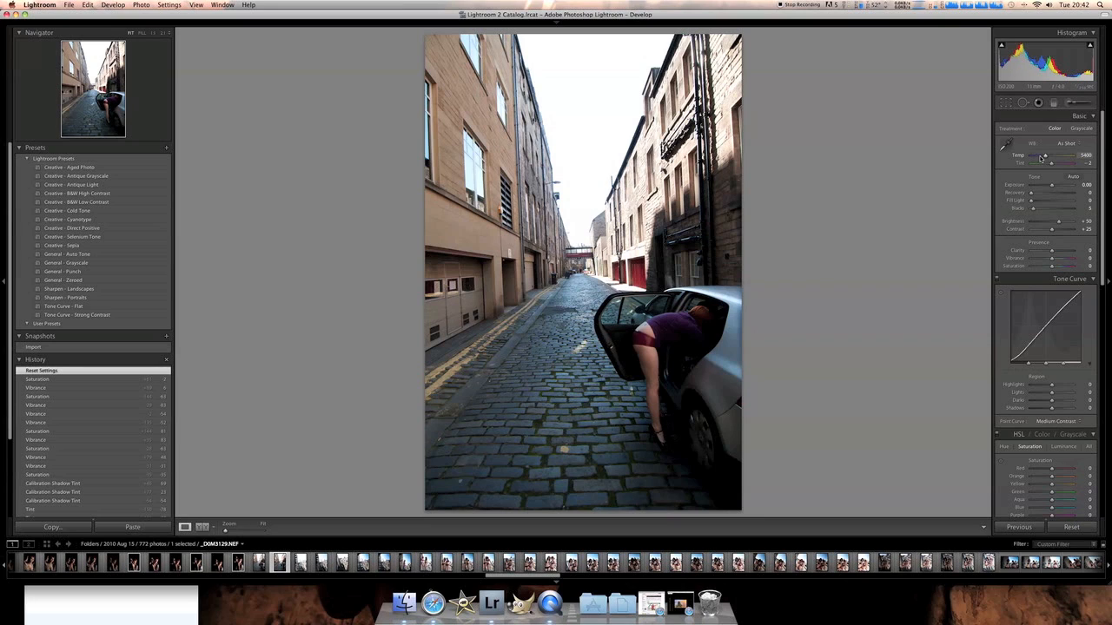
# - Set the alley photo's white balance to Temp 5958 and Tint -109
pyautogui.moveTo(1042, 157); pyautogui.dragTo(1046, 157)
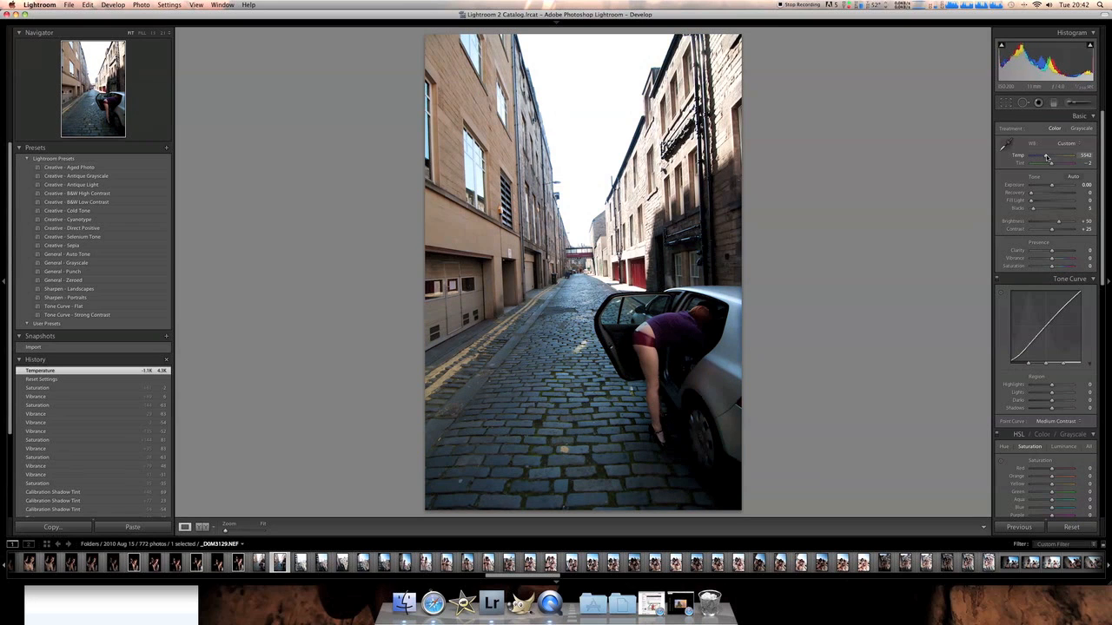
pyautogui.moveTo(1048, 157); pyautogui.dragTo(1046, 159)
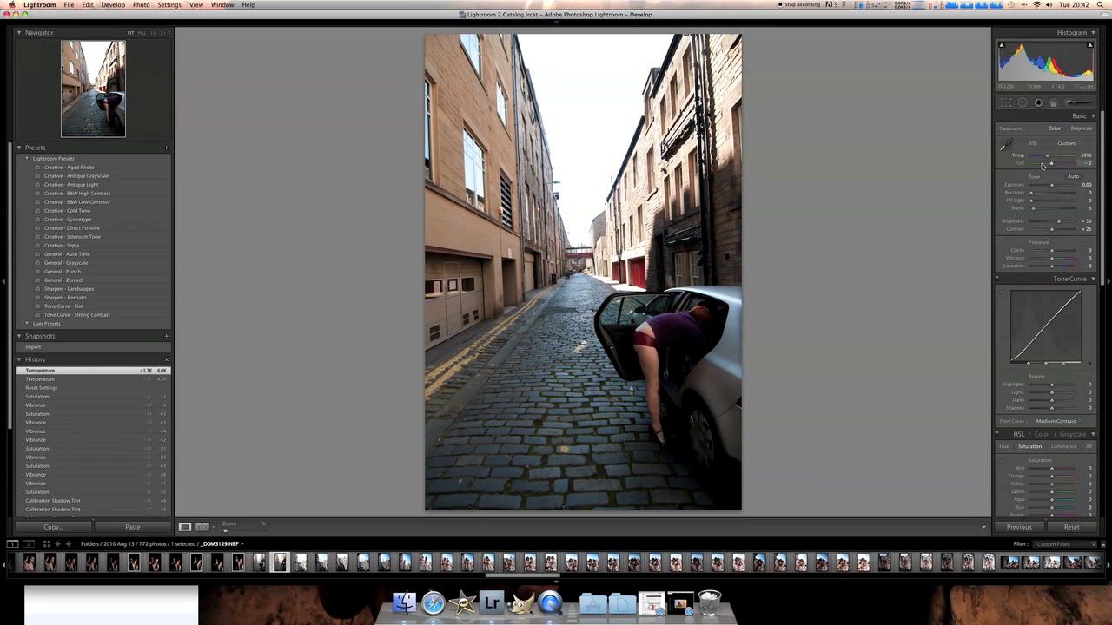
pyautogui.click(1036, 165)
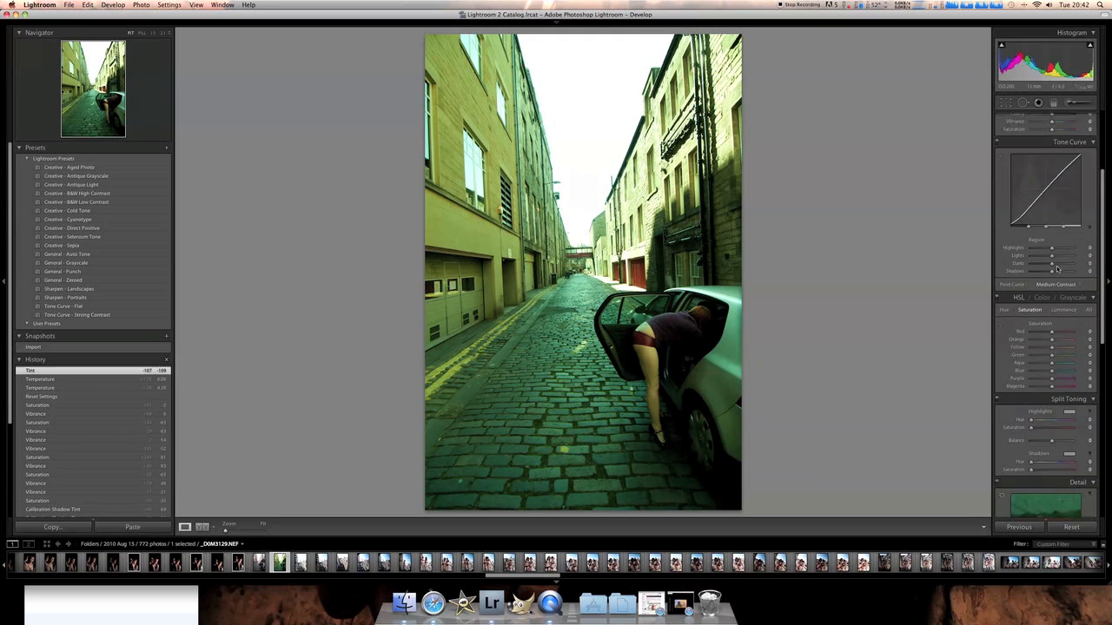
# - Set Blacks to 0, Saturation to -67 and Vibrance to +79, and readjust Temp to 5646
pyautogui.moveTo(1037, 214); pyautogui.dragTo(1032, 215)
pyautogui.moveTo(1052, 266)
pyautogui.mouseDown()
pyautogui.moveTo(1037, 267)
pyautogui.moveTo(1069, 260)
pyautogui.mouseUp()
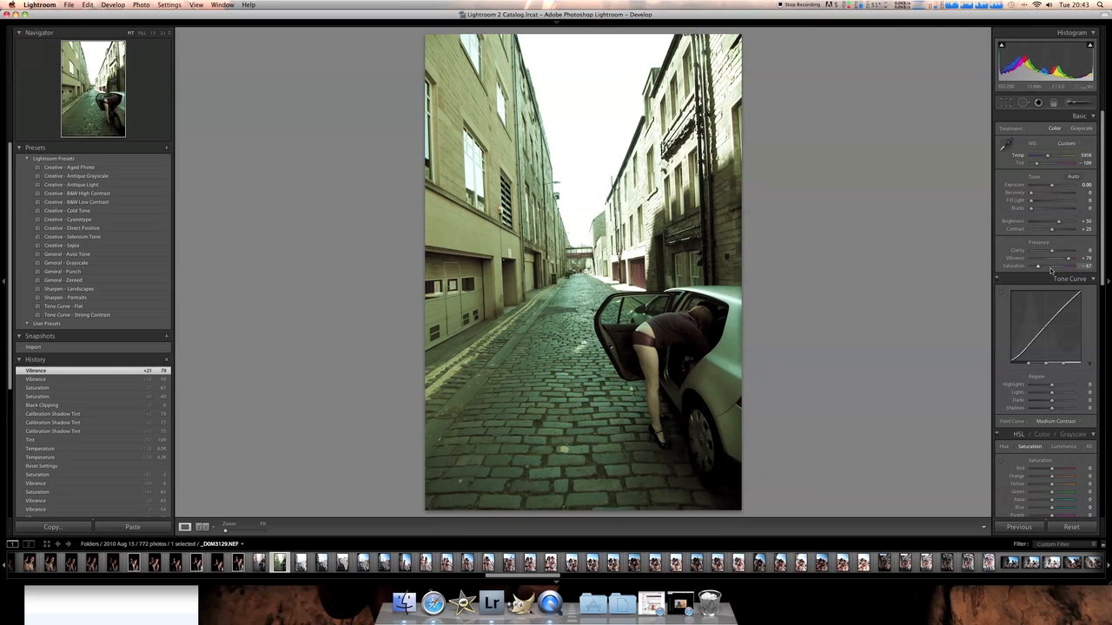
pyautogui.moveTo(1046, 156)
pyautogui.mouseDown()
pyautogui.moveTo(1061, 158)
pyautogui.moveTo(1049, 159)
pyautogui.mouseUp()
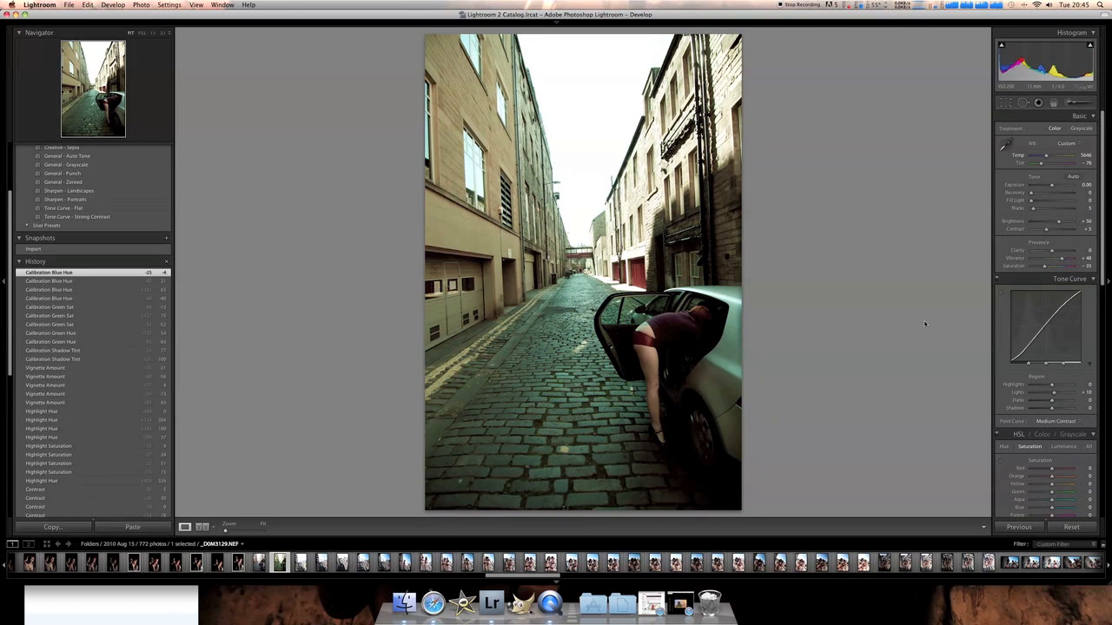
# - Compare the alley photo before and after editing, and set Clarity to -21 and Tint to -63
pyautogui.click(201, 526)
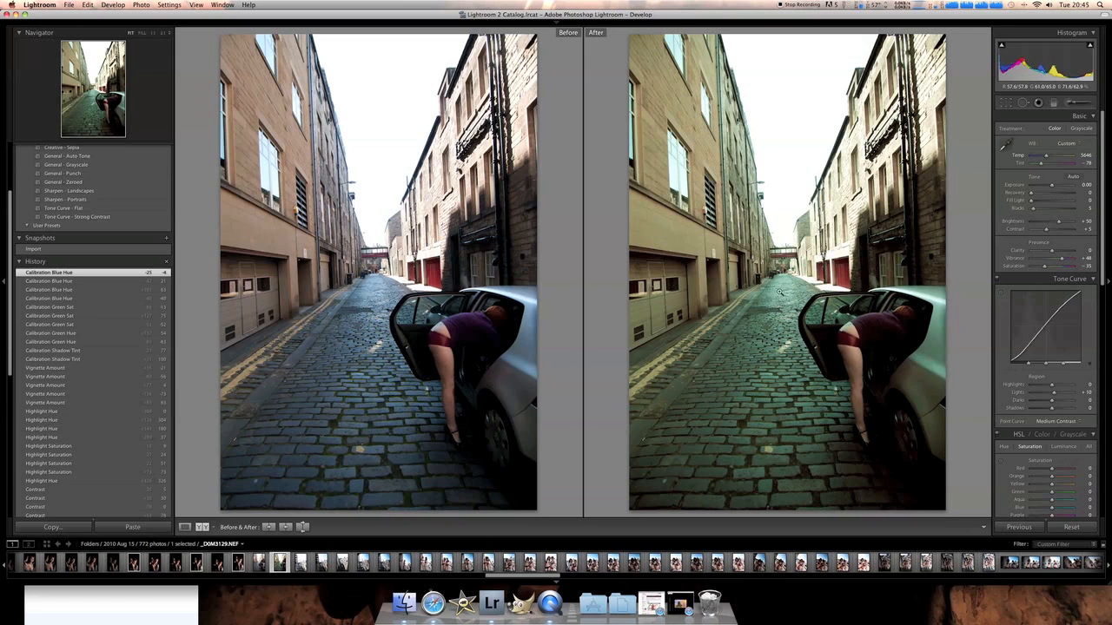
pyautogui.click(185, 527)
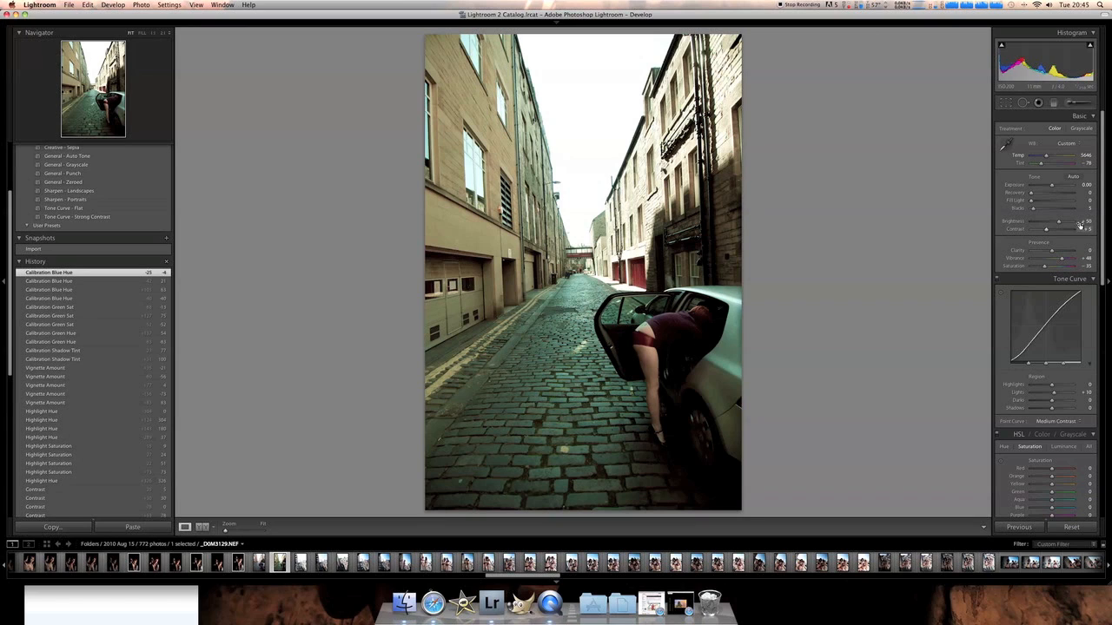
pyautogui.moveTo(1052, 250); pyautogui.dragTo(1048, 253)
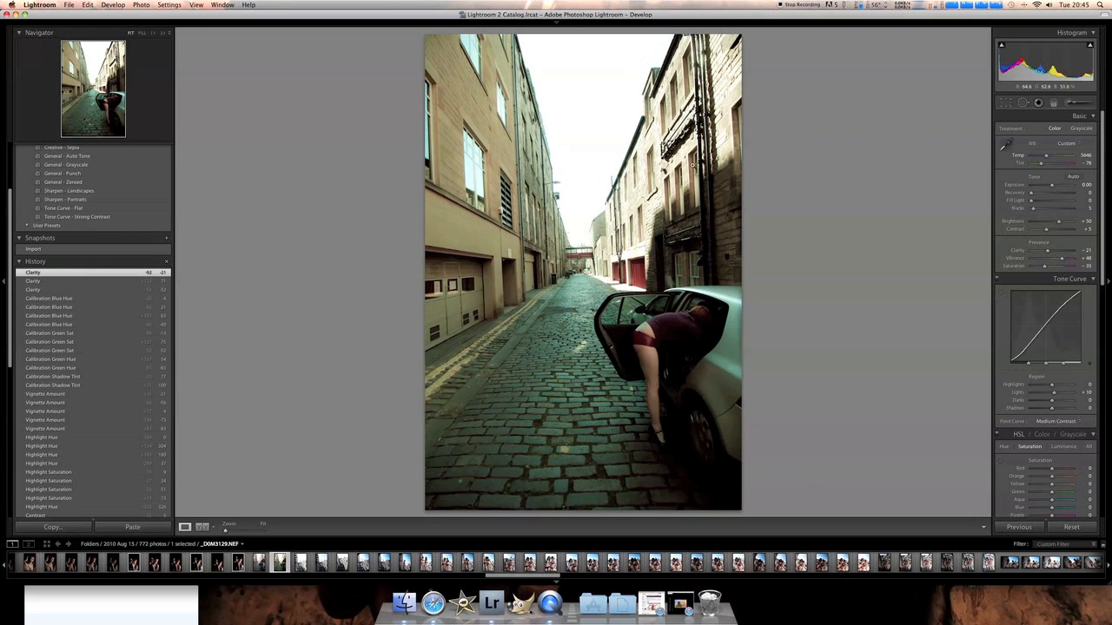
pyautogui.moveTo(1048, 163); pyautogui.dragTo(1043, 164)
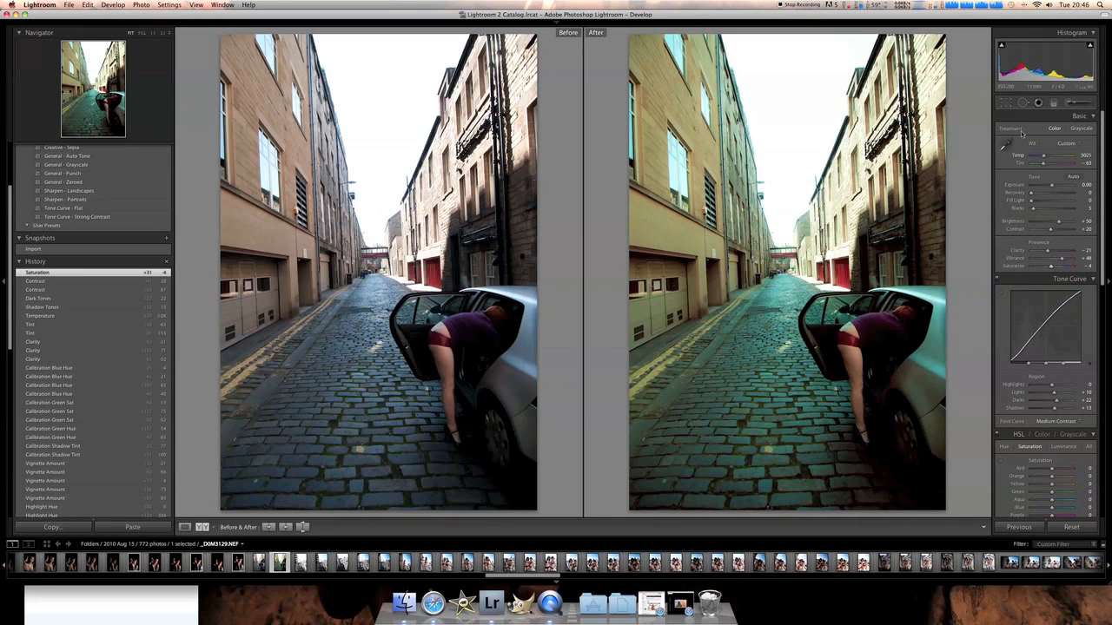
# - Straighten the alley photo with a crop angle of about 1.68 degrees and flag it as a pick
pyautogui.click(1006, 102)
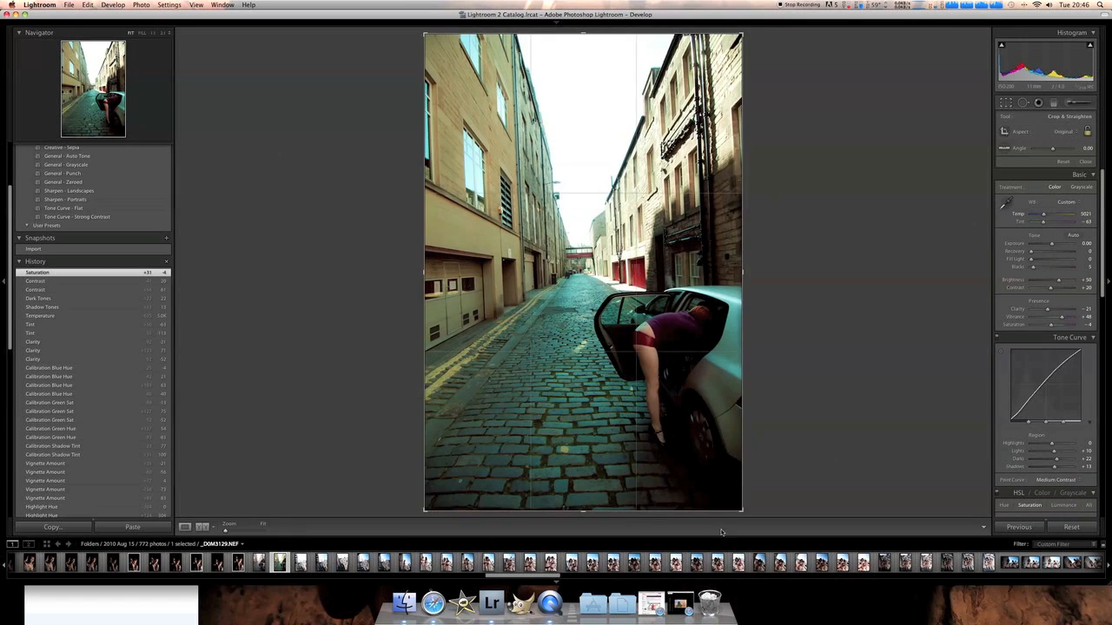
pyautogui.moveTo(743, 516); pyautogui.dragTo(742, 521)
pyautogui.press('Return')
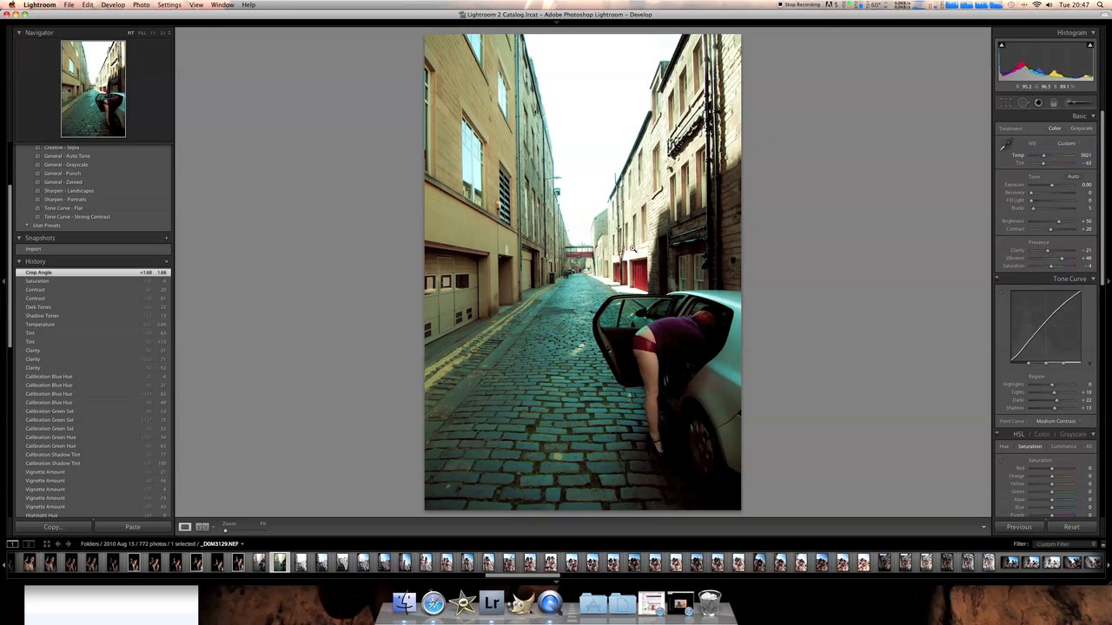
pyautogui.press('p')
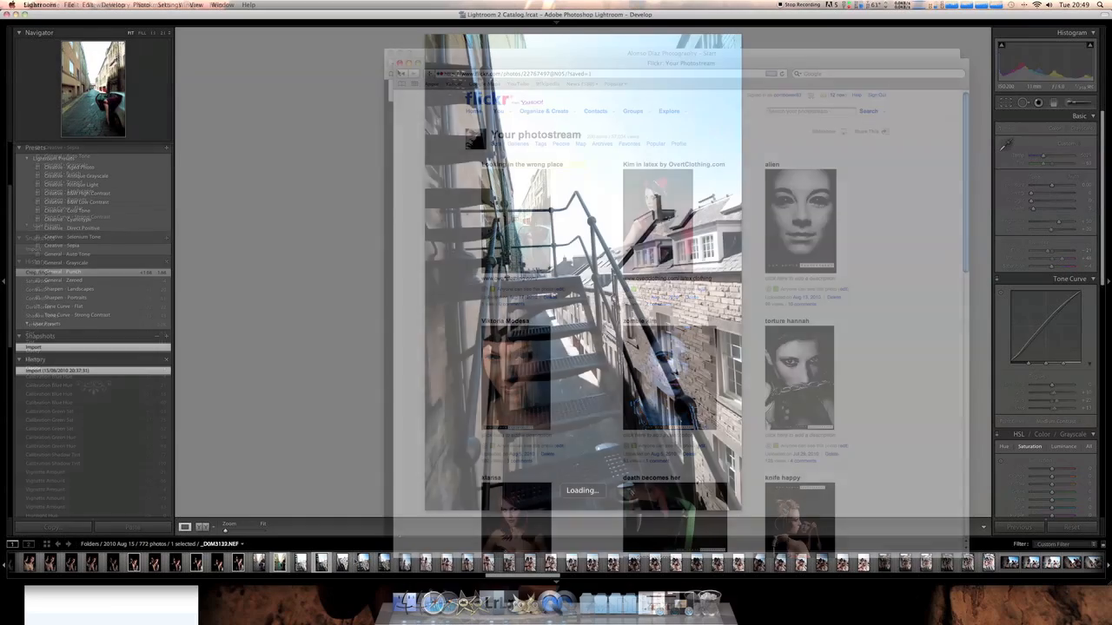
# - Examine the staircase photo _D0M3133.NEF at 1:1 around its dark lower corner and the street below
pyautogui.press('Right')
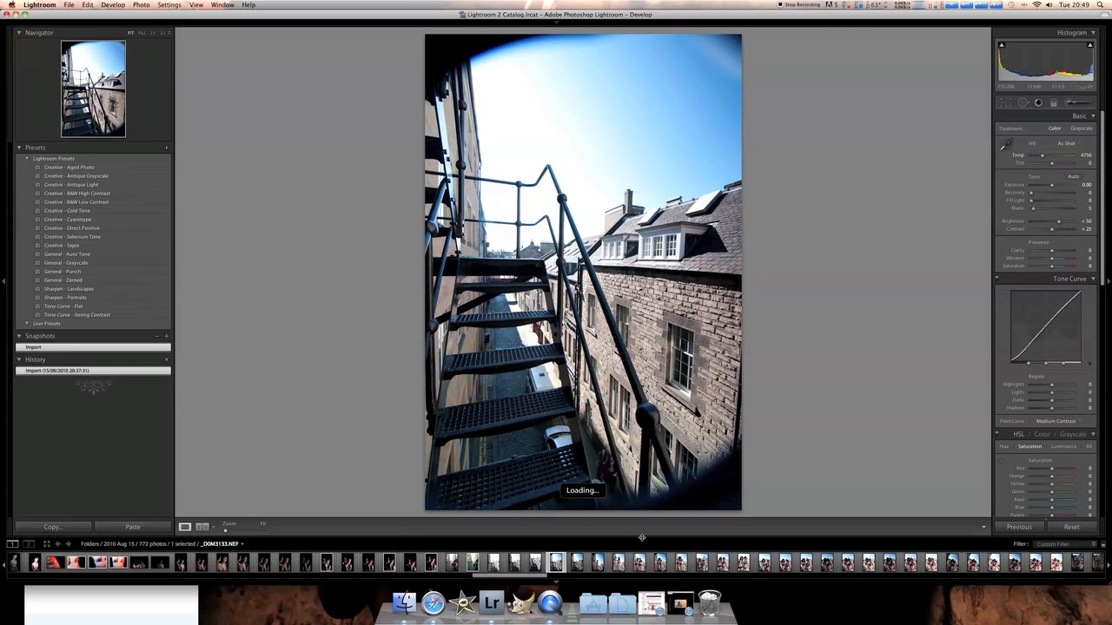
pyautogui.click(718, 489)
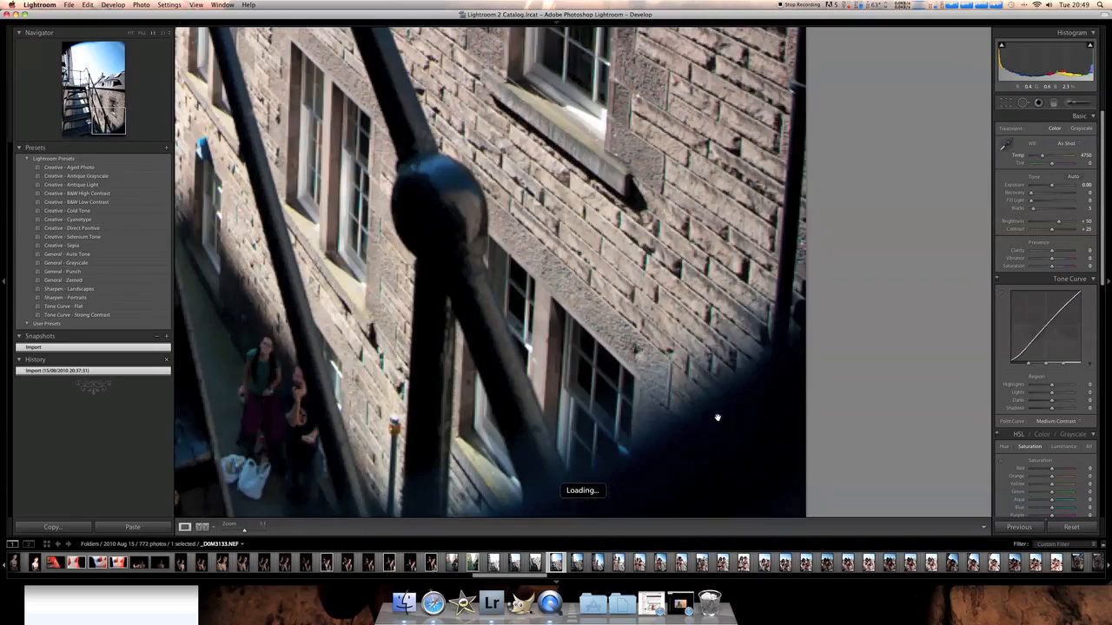
pyautogui.click(666, 353)
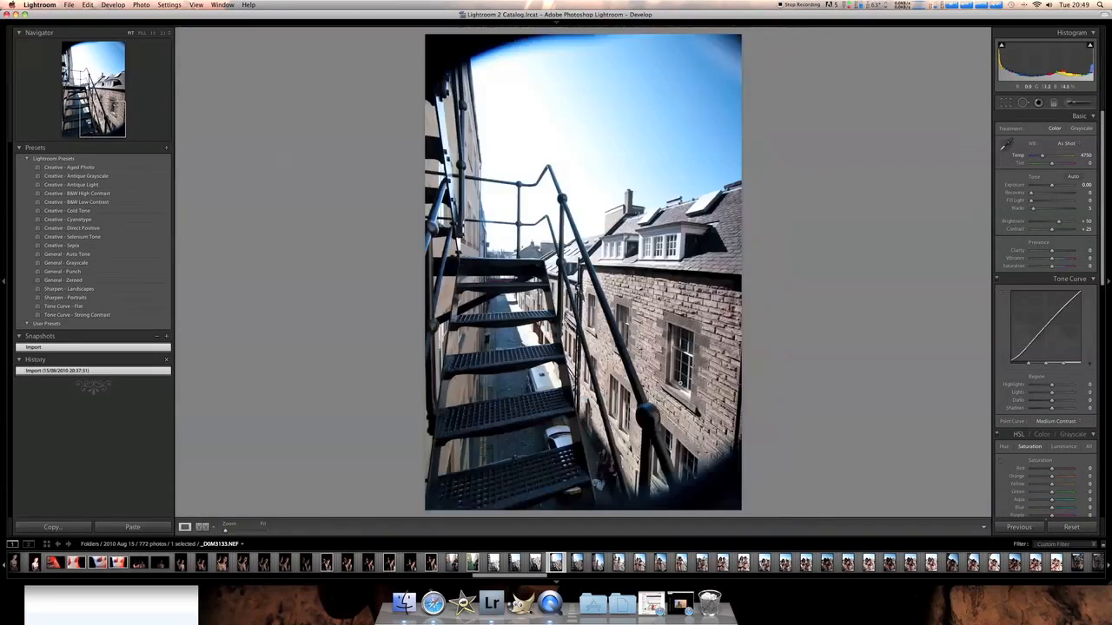
pyautogui.click(618, 461)
pyautogui.moveTo(617, 461); pyautogui.dragTo(626, 352)
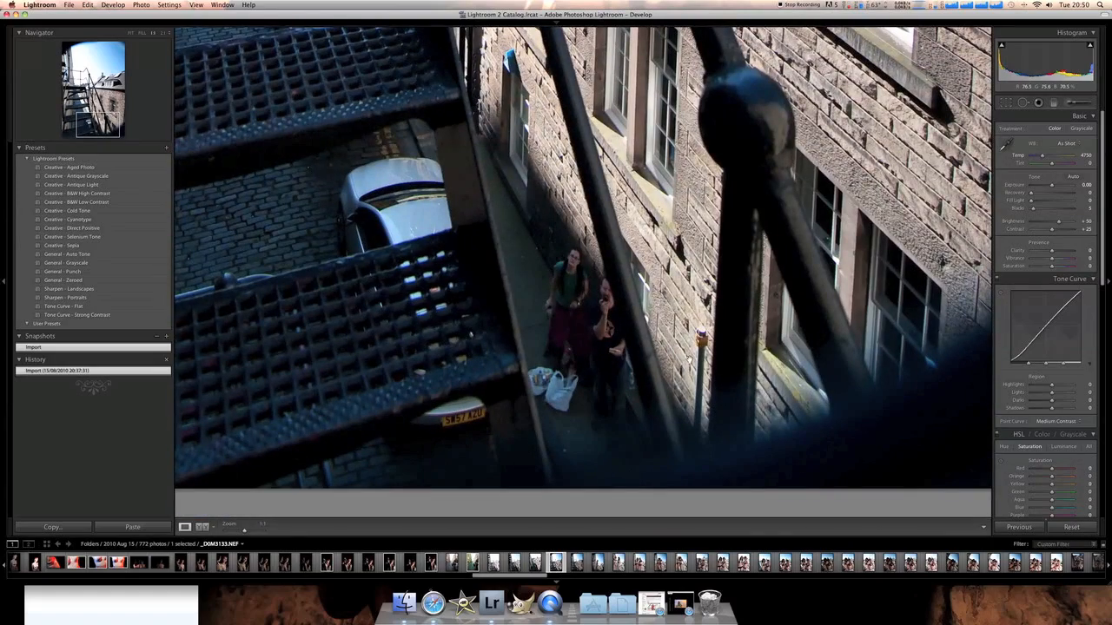
pyautogui.click(481, 45)
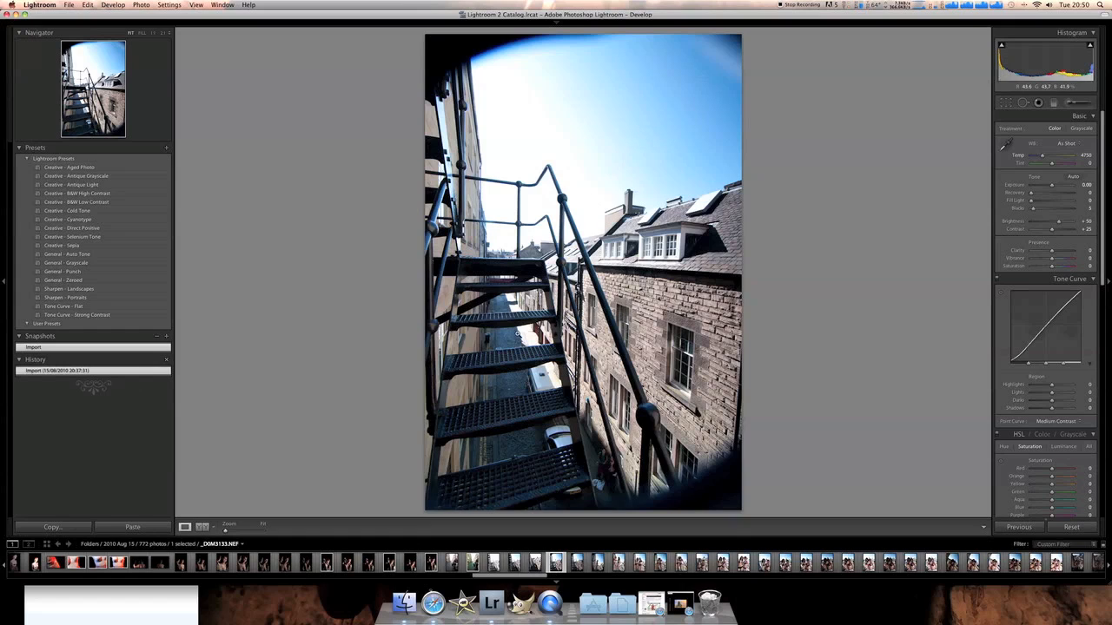
# - Open the fire escape photo _D0M3135.NEF and examine the shoes, metal grating and dark foreground at 1:1
pyautogui.press('Right')
pyautogui.press('Right')
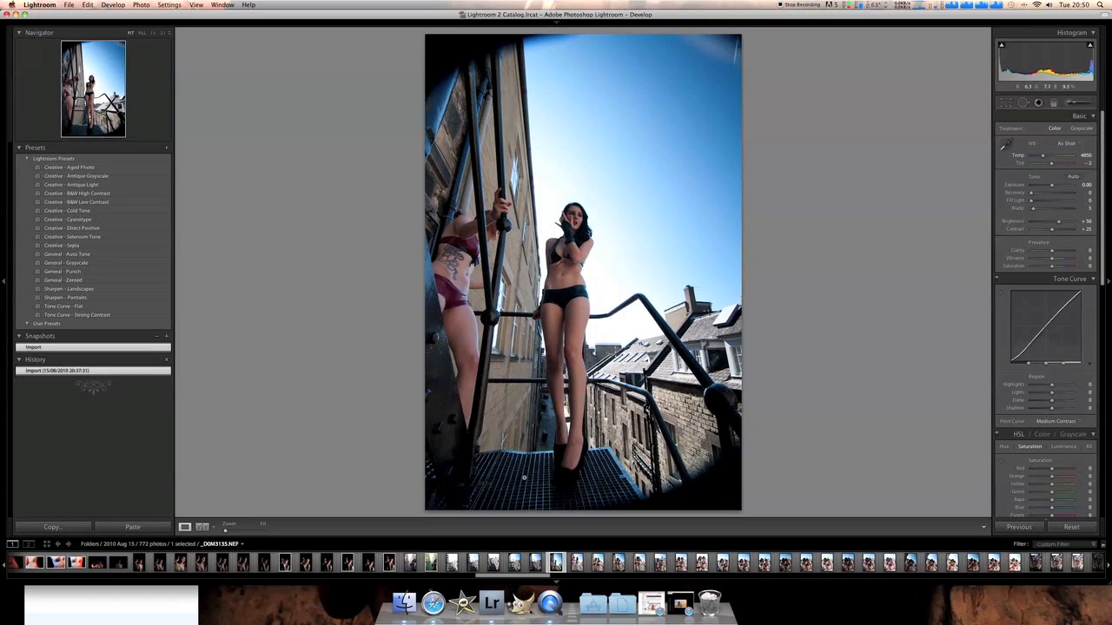
pyautogui.click(590, 473)
pyautogui.moveTo(528, 475); pyautogui.dragTo(642, 414)
pyautogui.moveTo(337, 422); pyautogui.dragTo(550, 403)
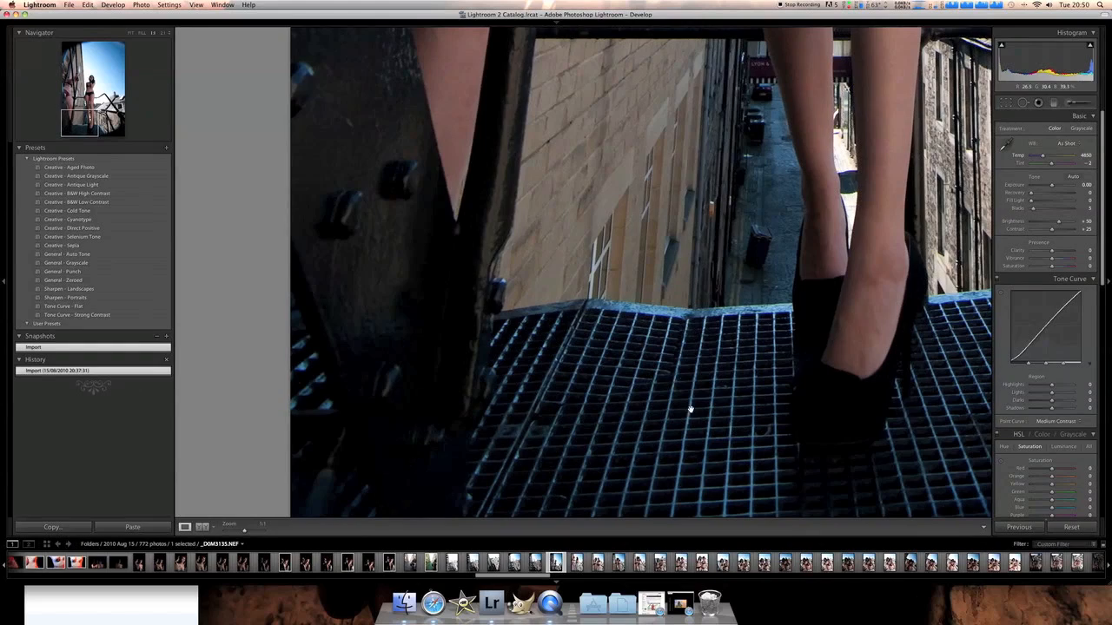
# - Examine _D0M3136.NEF at 1:1, checking the cropped feet, the legs, the railing and the rooftops
pyautogui.press('Left')
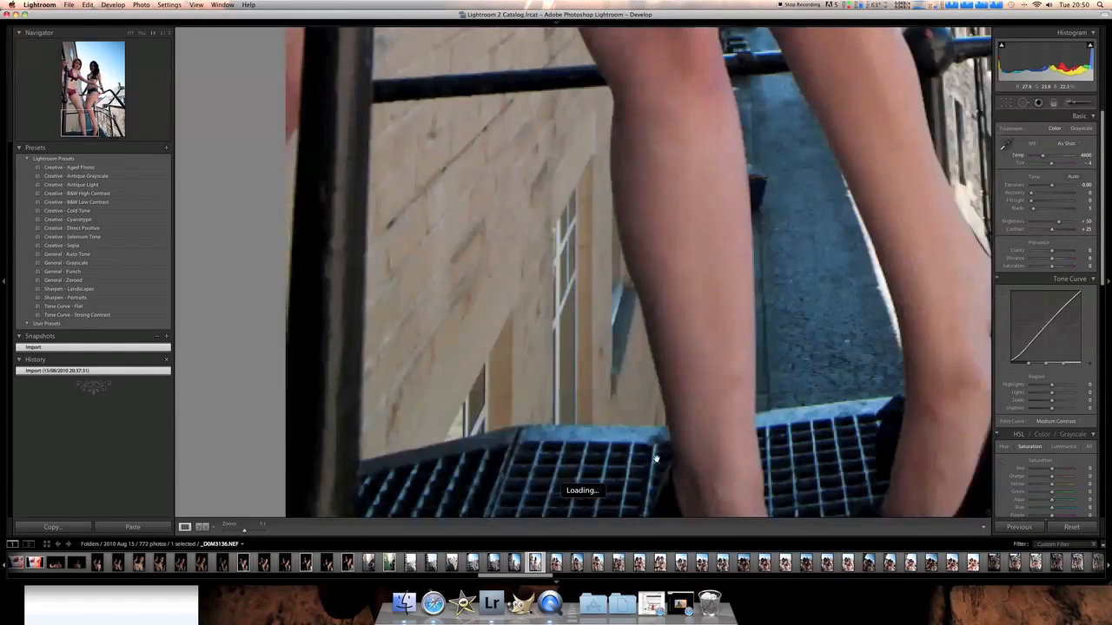
pyautogui.moveTo(659, 445); pyautogui.dragTo(696, 239)
pyautogui.moveTo(651, 270); pyautogui.dragTo(353, 330)
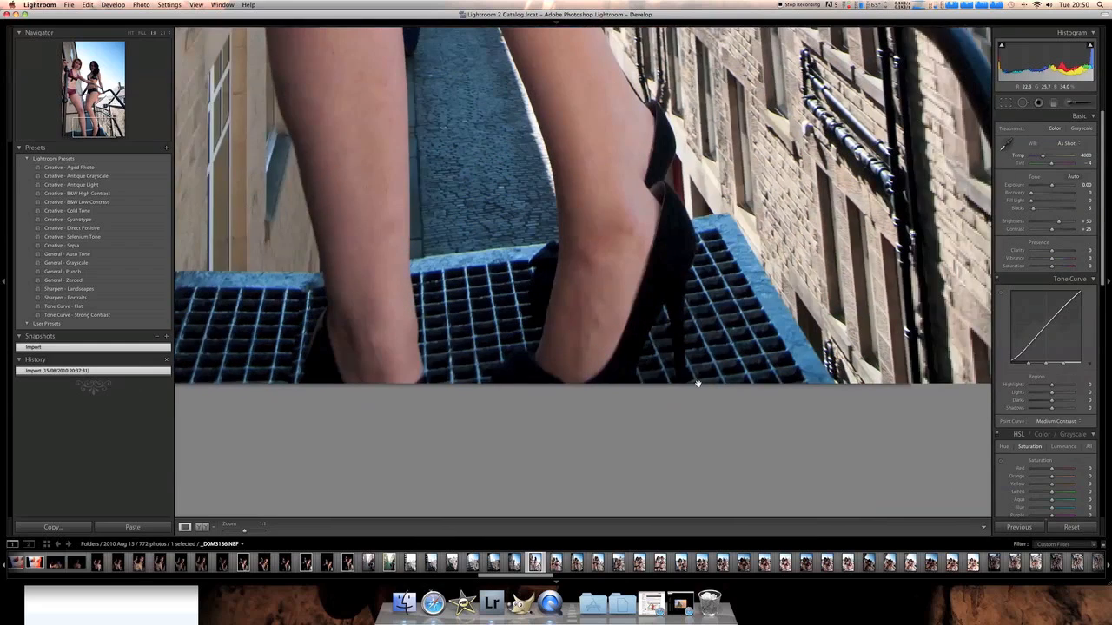
pyautogui.moveTo(683, 261); pyautogui.dragTo(615, 450)
pyautogui.moveTo(634, 265); pyautogui.dragTo(600, 458)
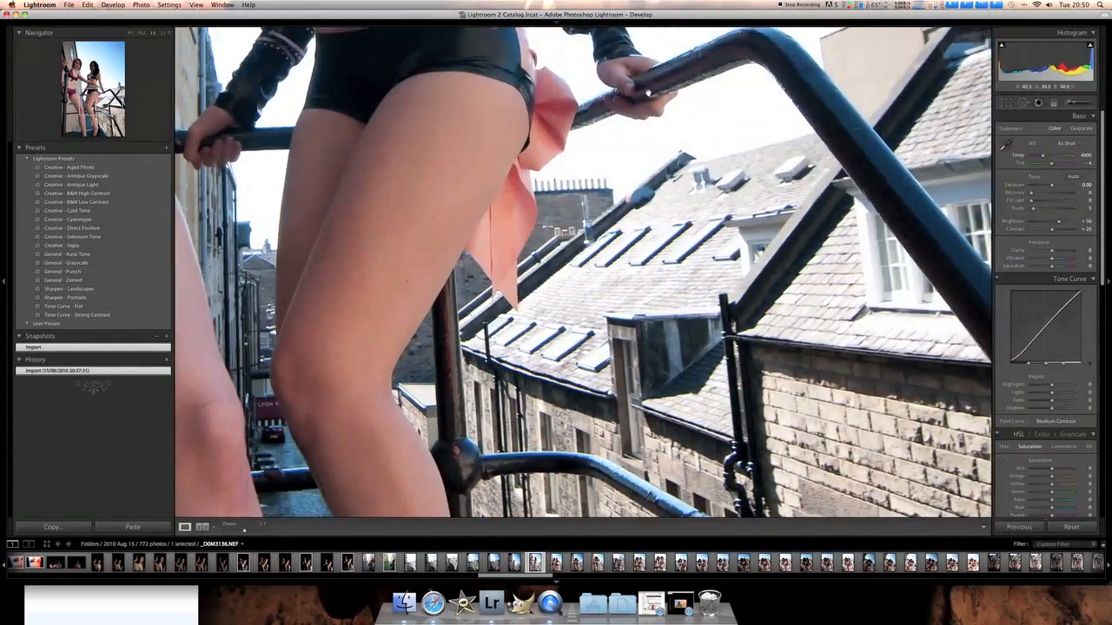
pyautogui.click(616, 193)
# - Review the following shots of the two models up to _D0M3141.NEF and zoom in on the faces there
pyautogui.press('Right')
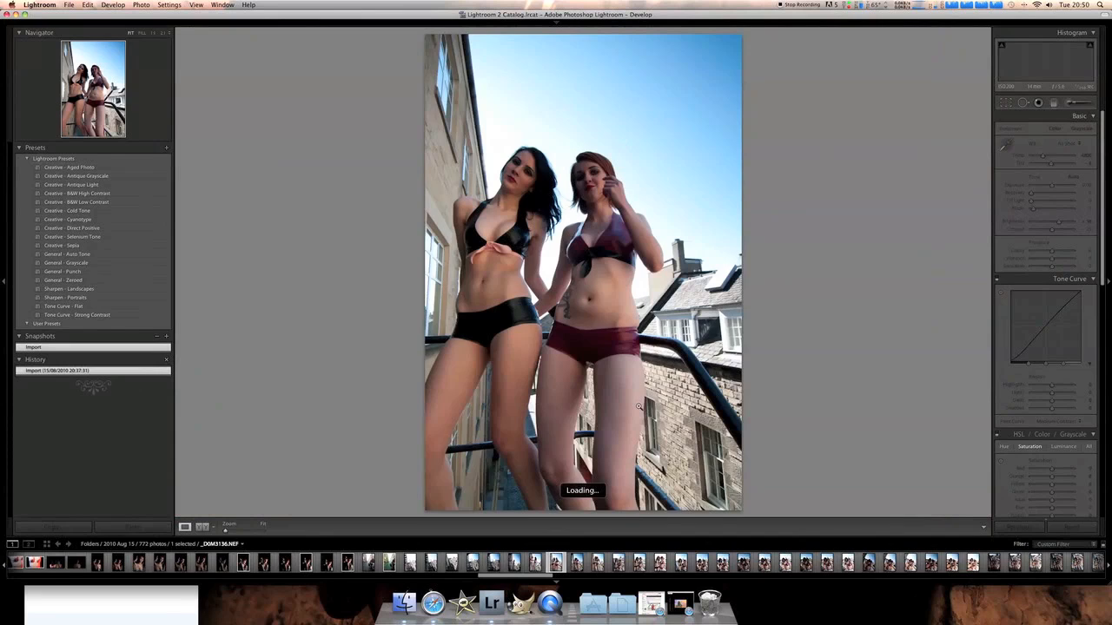
pyautogui.press('Right')
pyautogui.press('Right')
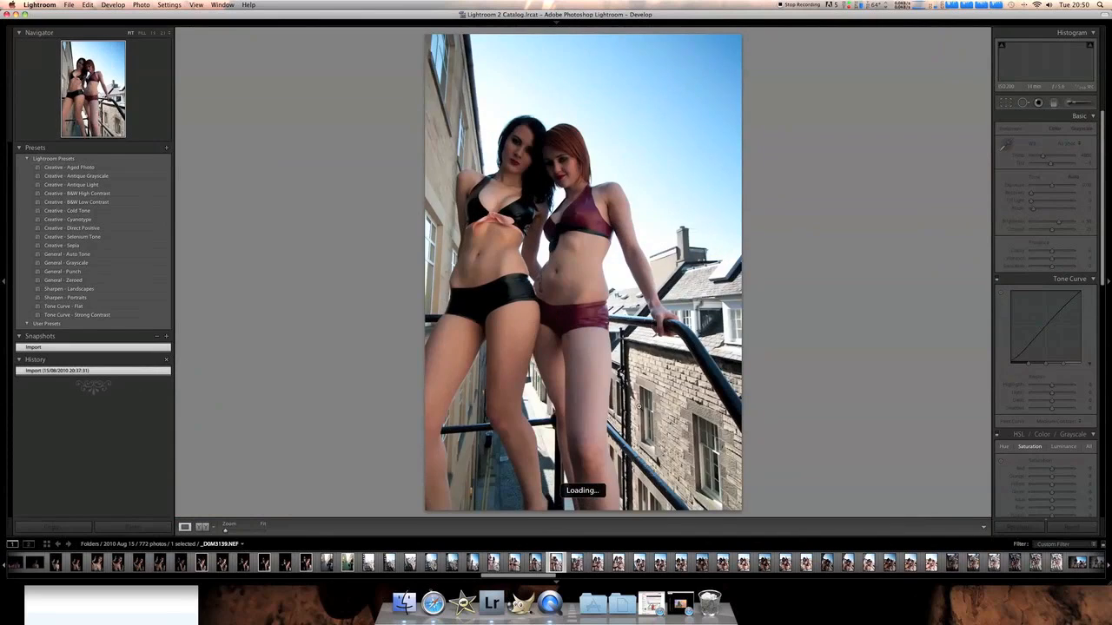
pyautogui.press('Right')
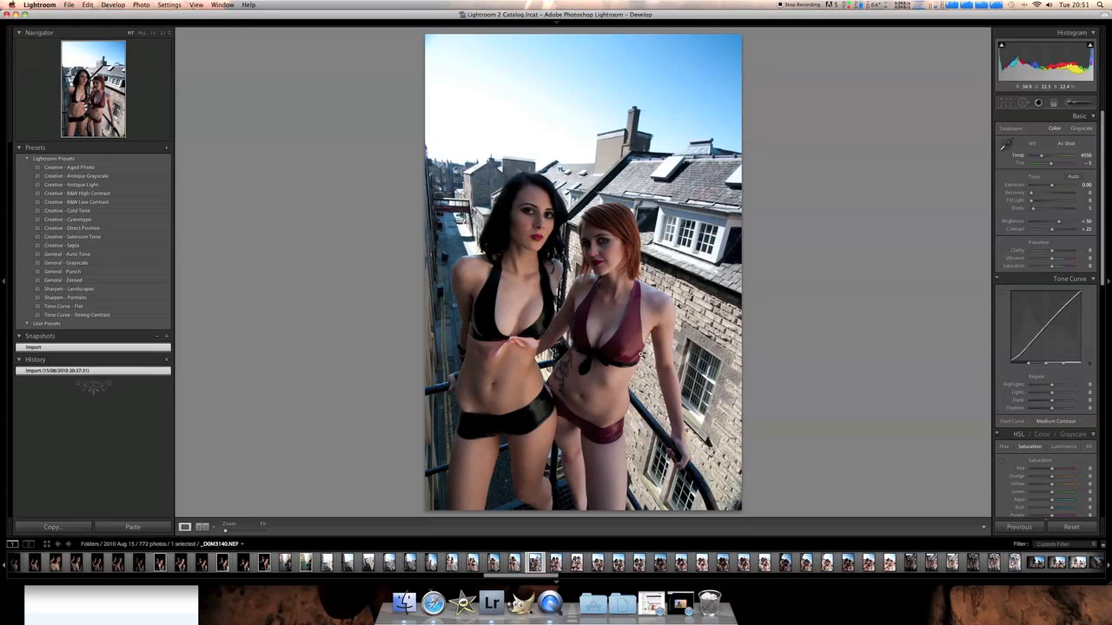
pyautogui.press('Right')
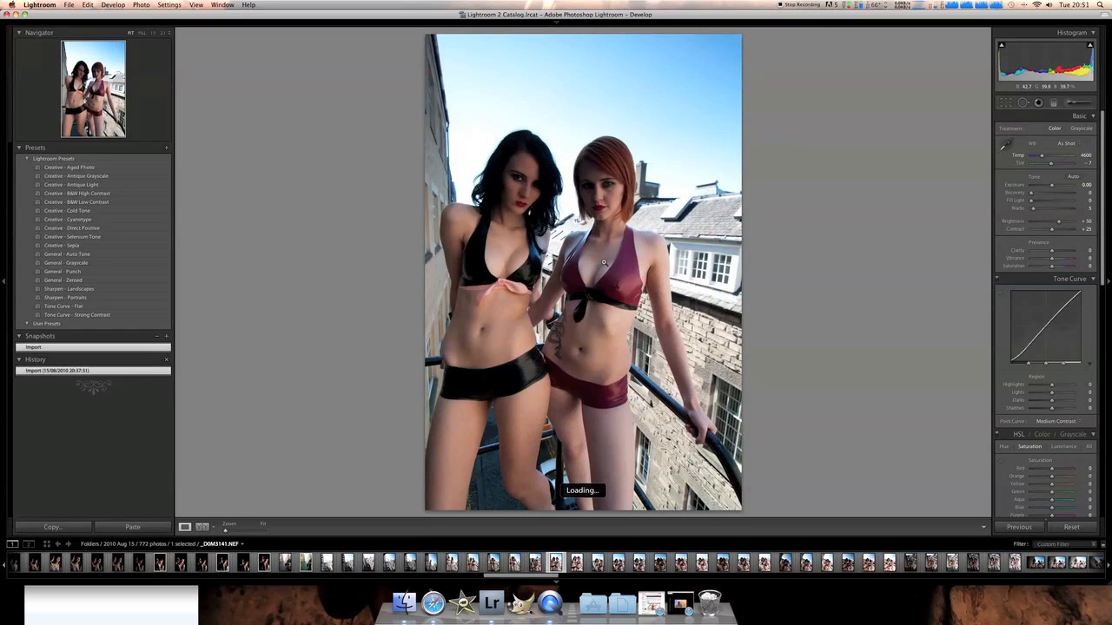
pyautogui.click(525, 183)
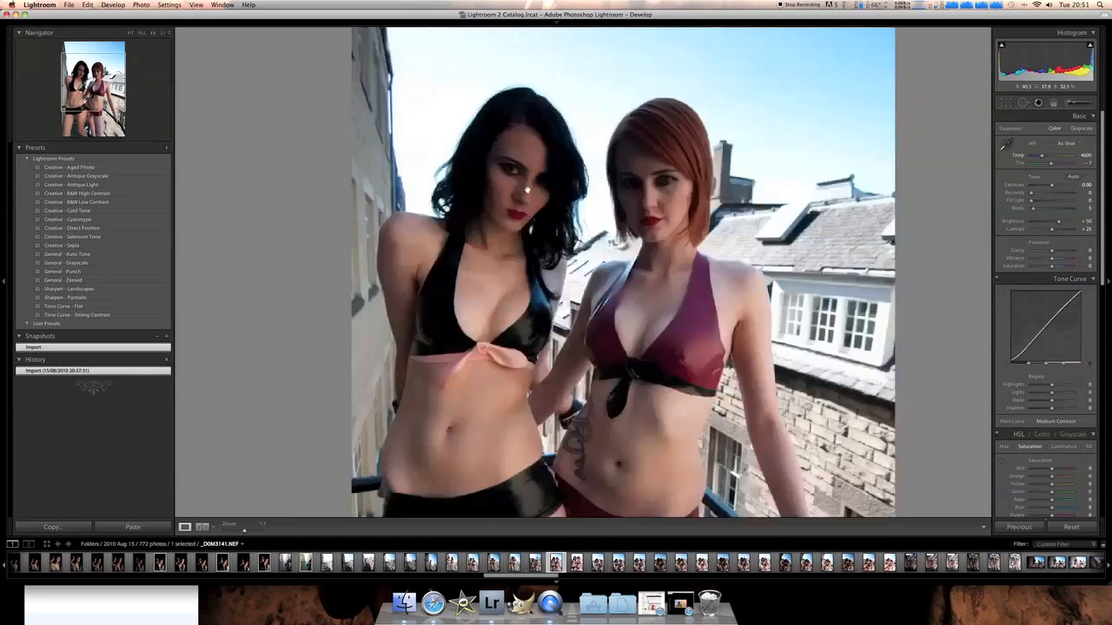
# - Check both faces in _D0M3141.NEF at 1:1, test a brighter exposure, and leave the exposure at -0.08
pyautogui.moveTo(577, 172); pyautogui.dragTo(511, 171)
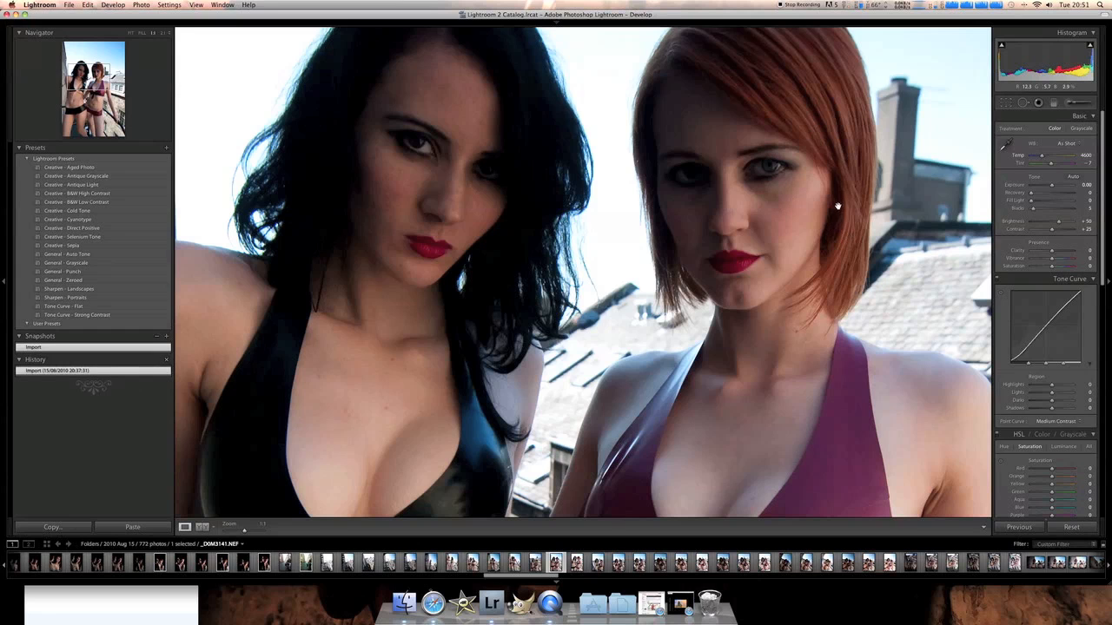
pyautogui.click(797, 245)
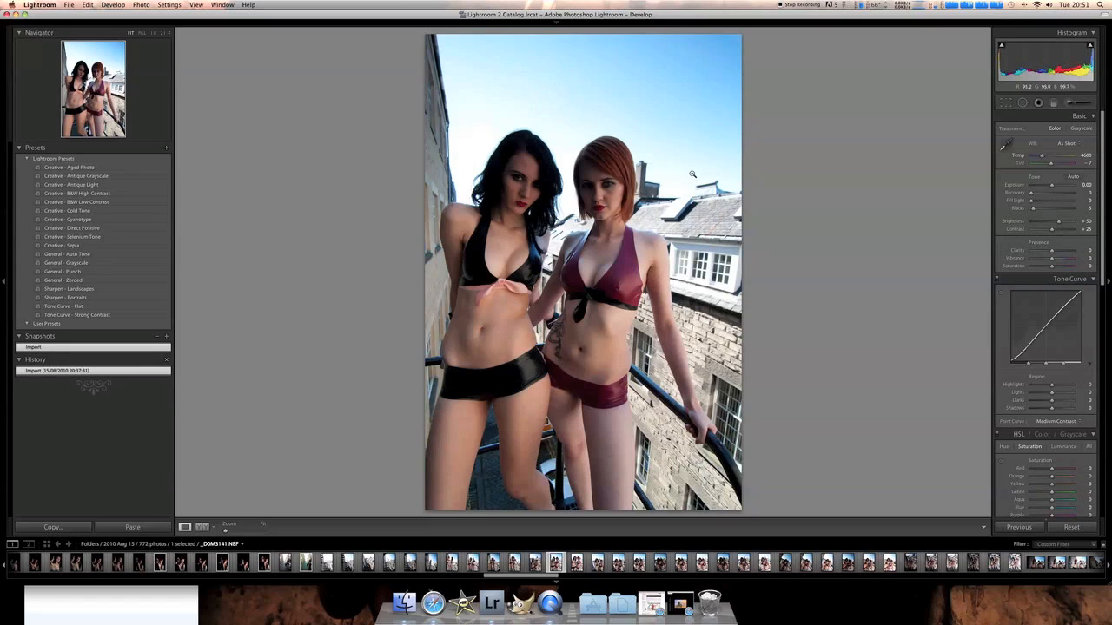
pyautogui.click(1055, 187)
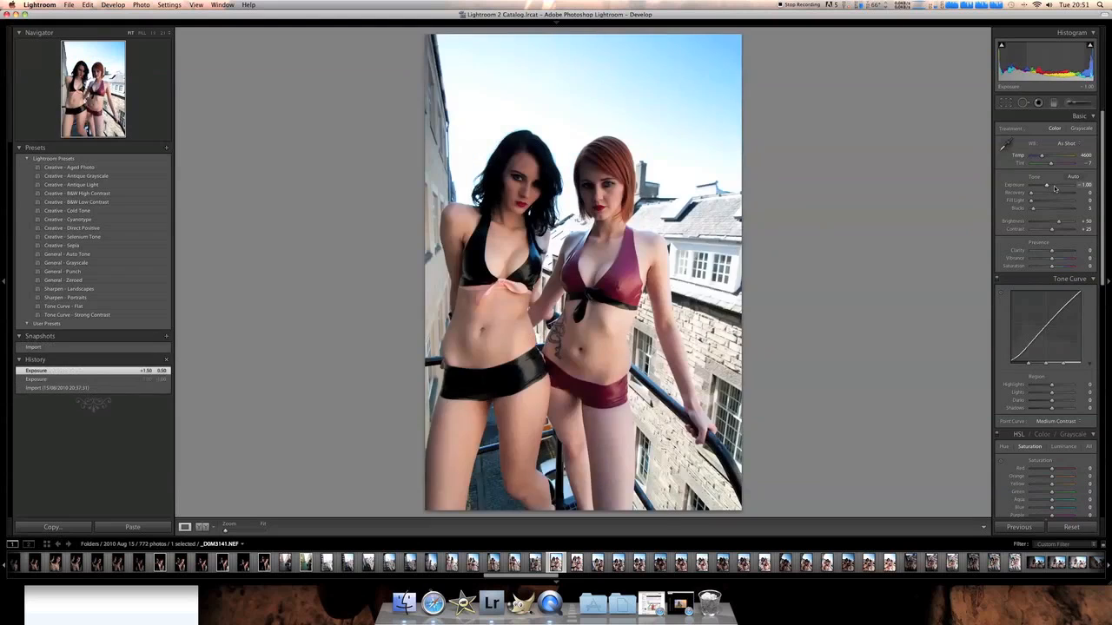
pyautogui.moveTo(1055, 188); pyautogui.dragTo(1051, 188)
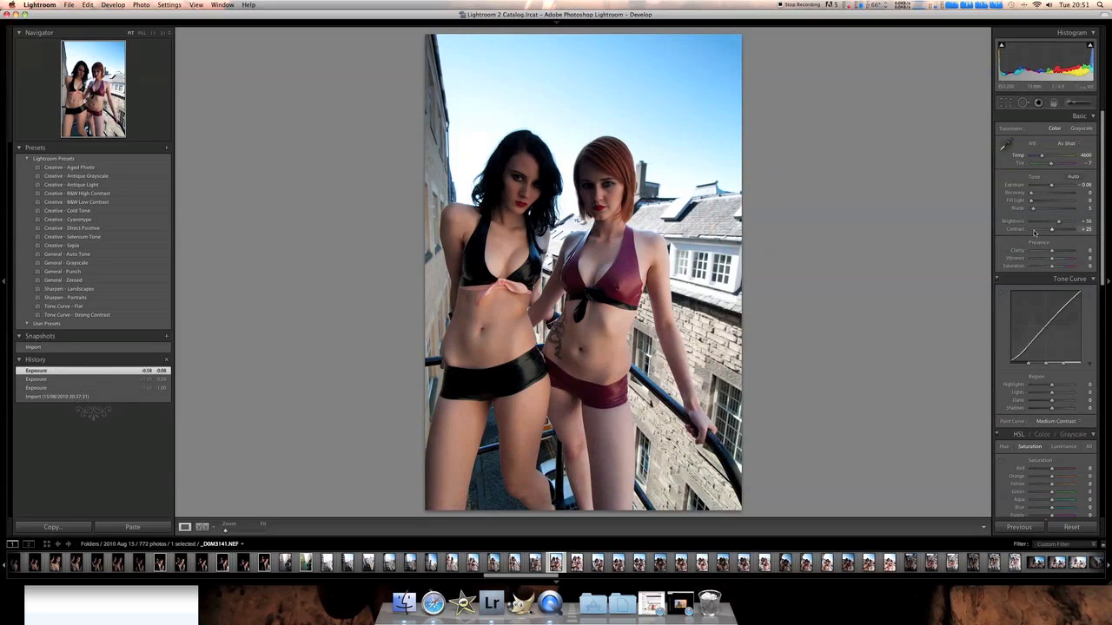
# - Review the following shots up to _D0M3148.NEF, comparing it with the darker frame _D0M3146.NEF
pyautogui.press('Right')
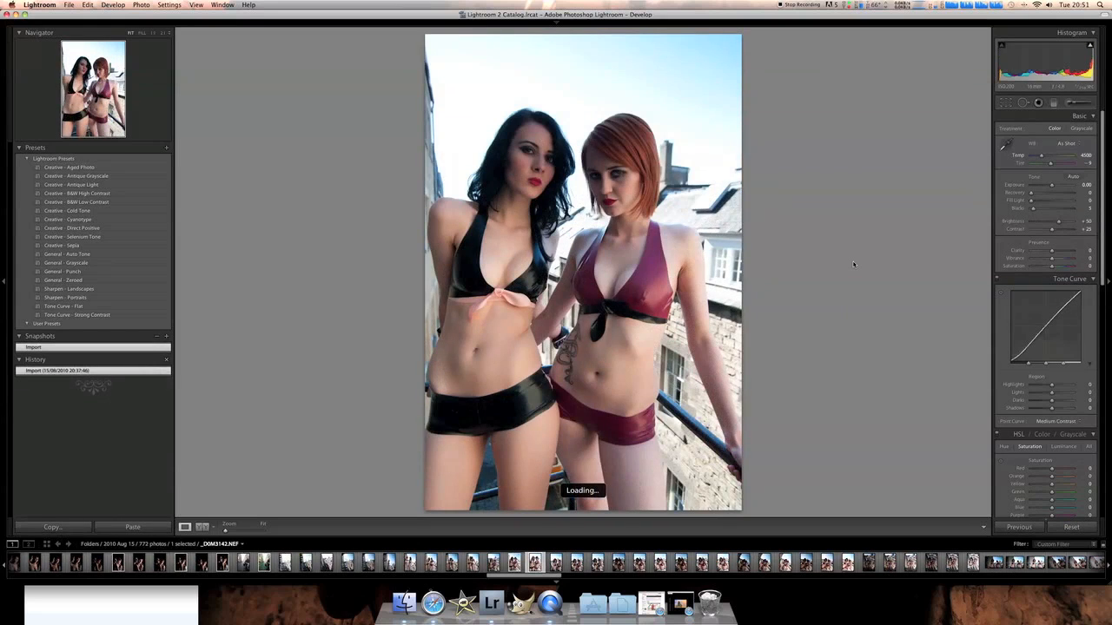
pyautogui.press('Right')
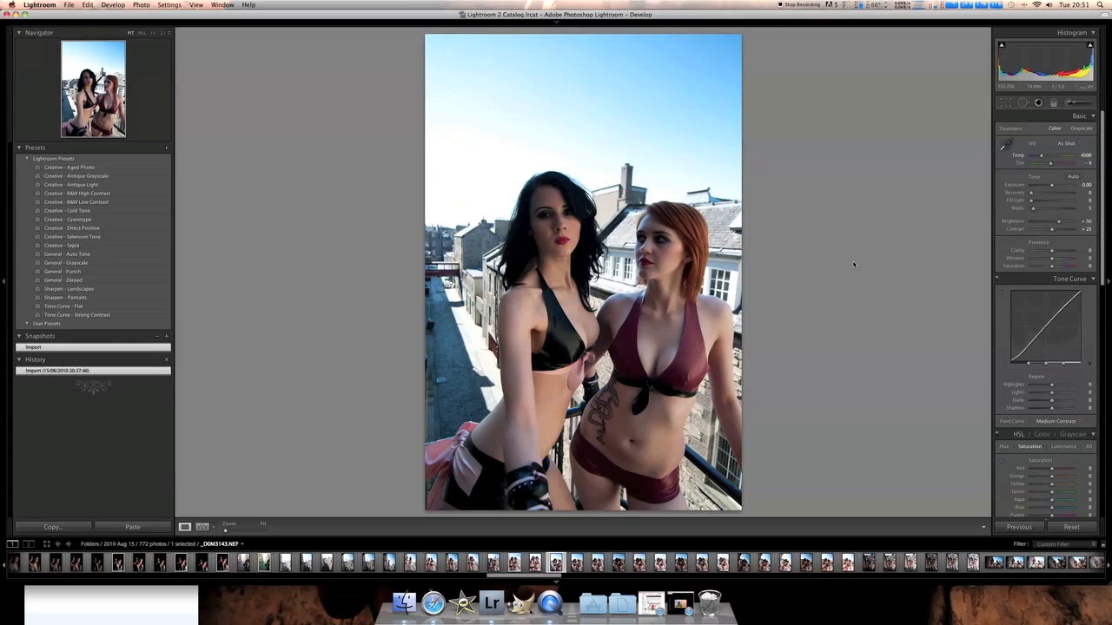
pyautogui.press('Right')
pyautogui.press('Right')
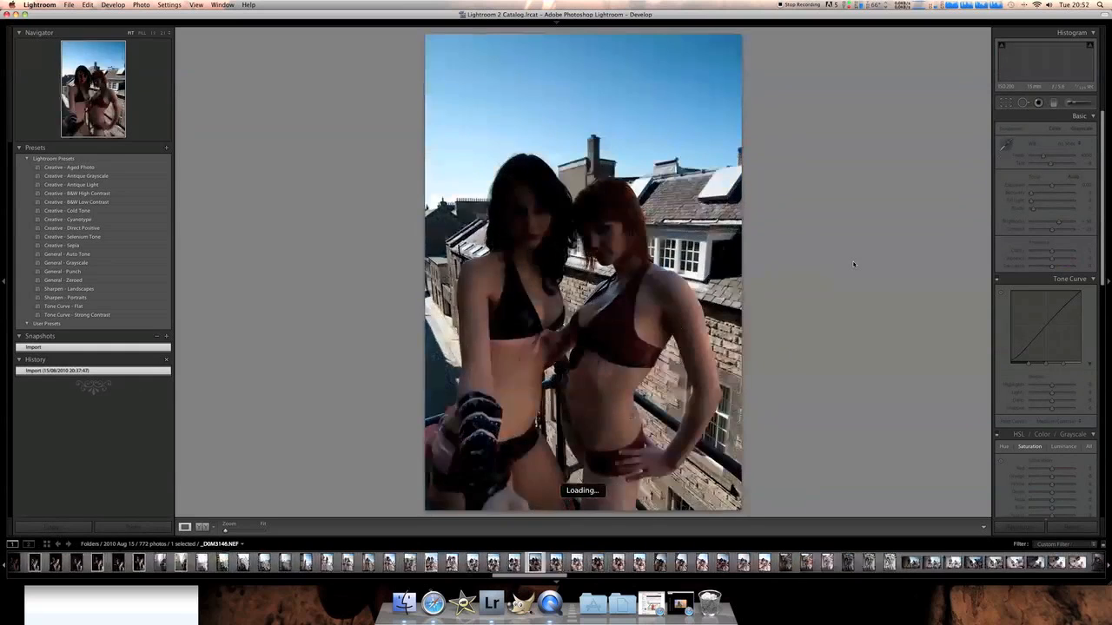
pyautogui.press('Right')
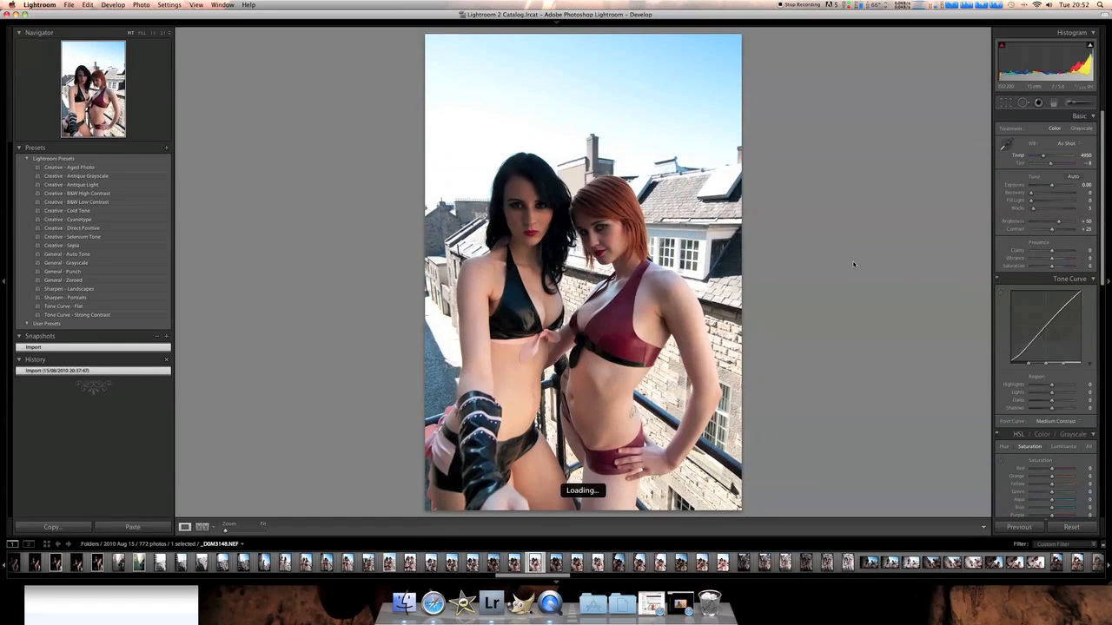
pyautogui.press('Left')
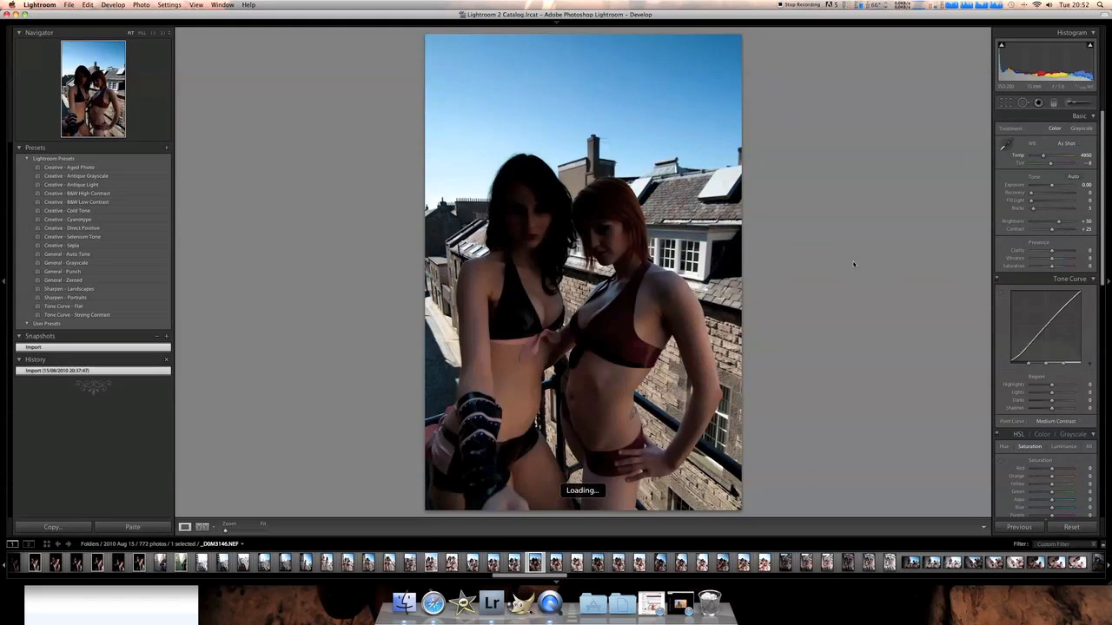
pyautogui.press('Right')
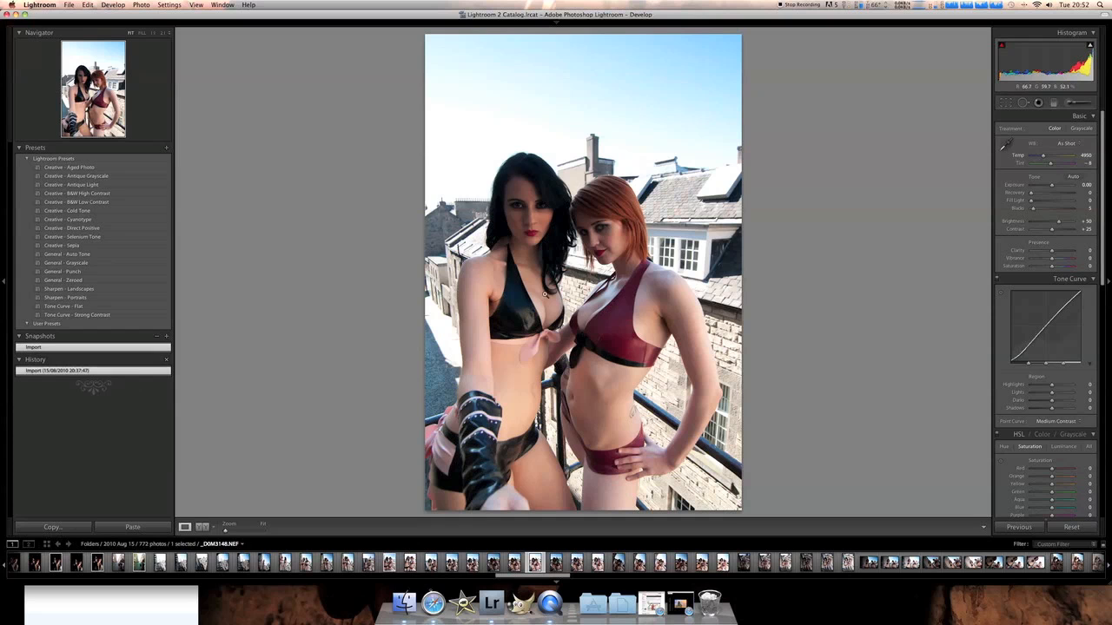
# - Compare the similar poses around _D0M3150.NEF and _D0M3147.NEF, and return to _D0M3148.NEF
pyautogui.press('Right')
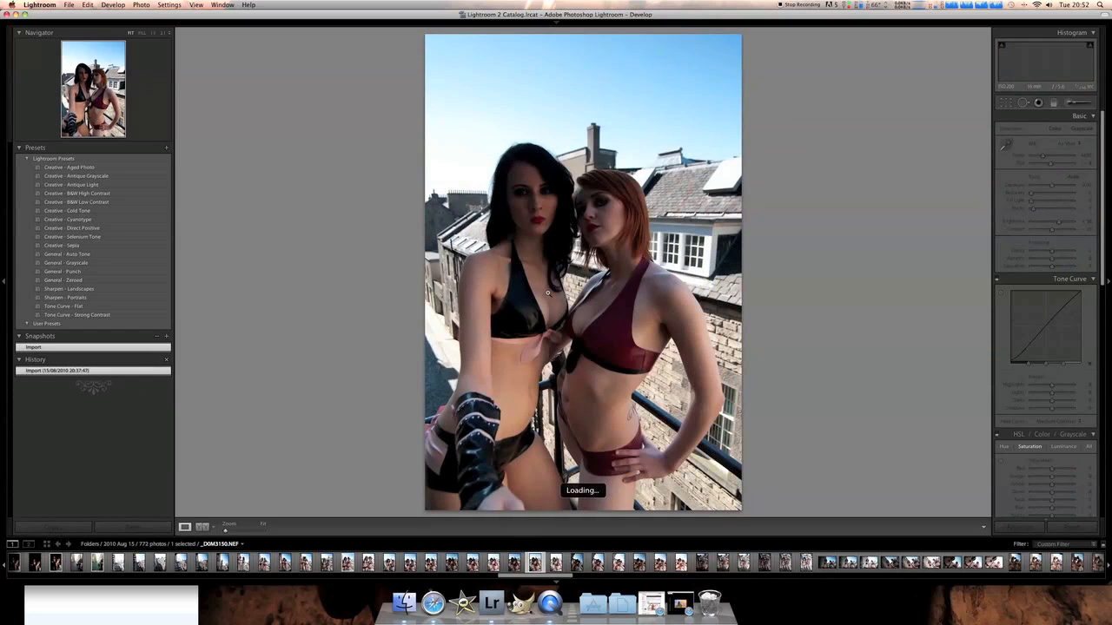
pyautogui.press('Right')
pyautogui.press('Right')
pyautogui.press('Right')
pyautogui.press('Right')
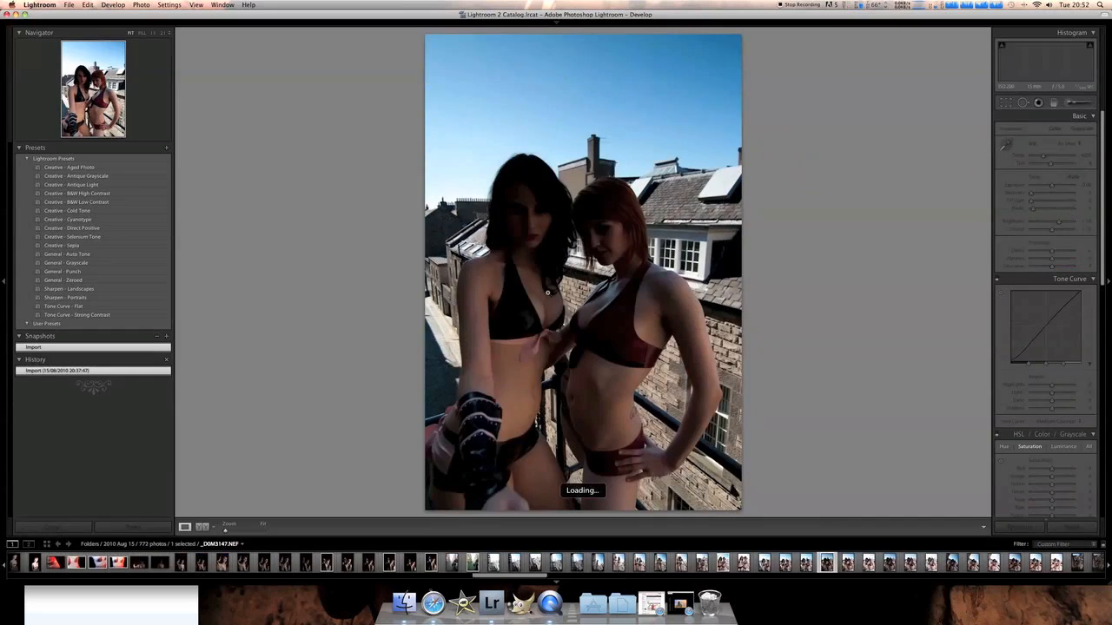
pyautogui.press('Right')
pyautogui.press('Right')
pyautogui.press('Right')
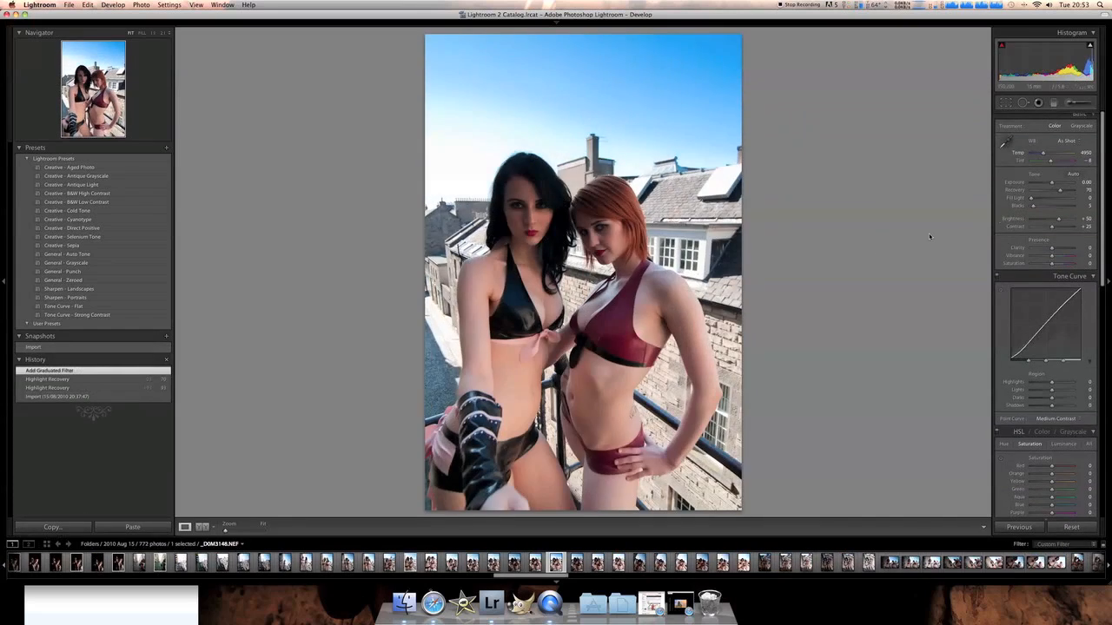
# - Reset the exposure of _D0M3148.NEF to 0.00 and raise its brightness to +59
pyautogui.moveTo(1053, 184); pyautogui.dragTo(1056, 185)
pyautogui.doubleClick(1054, 185)
pyautogui.moveTo(1058, 220); pyautogui.dragTo(1060, 221)
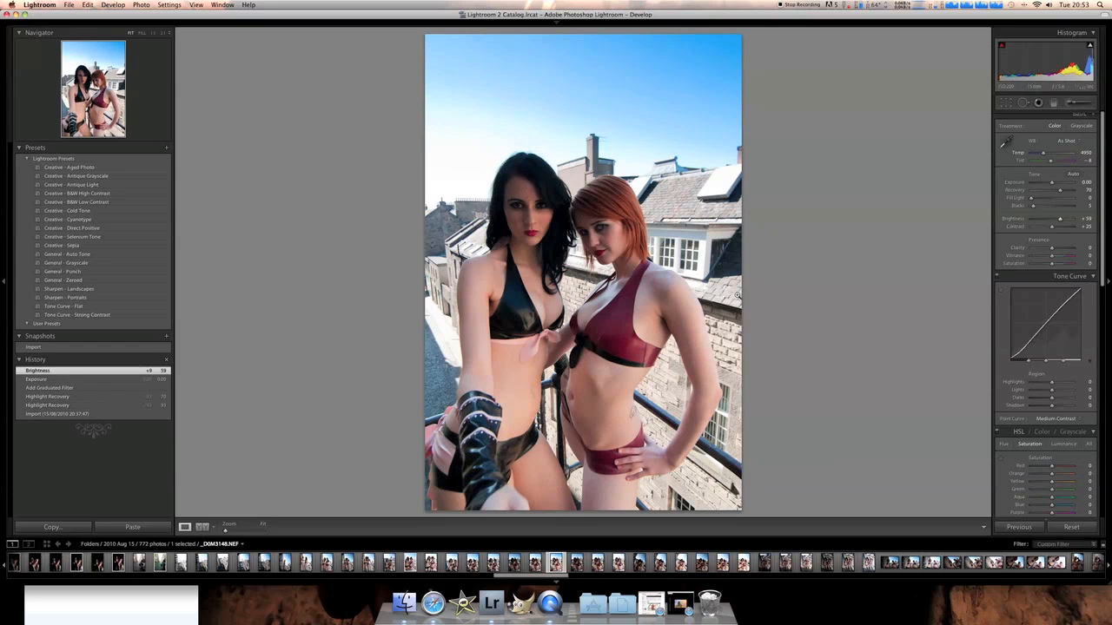
# - Check both models' faces in _D0M3148.NEF at 1:1 and flag the photo as a pick
pyautogui.click(544, 225)
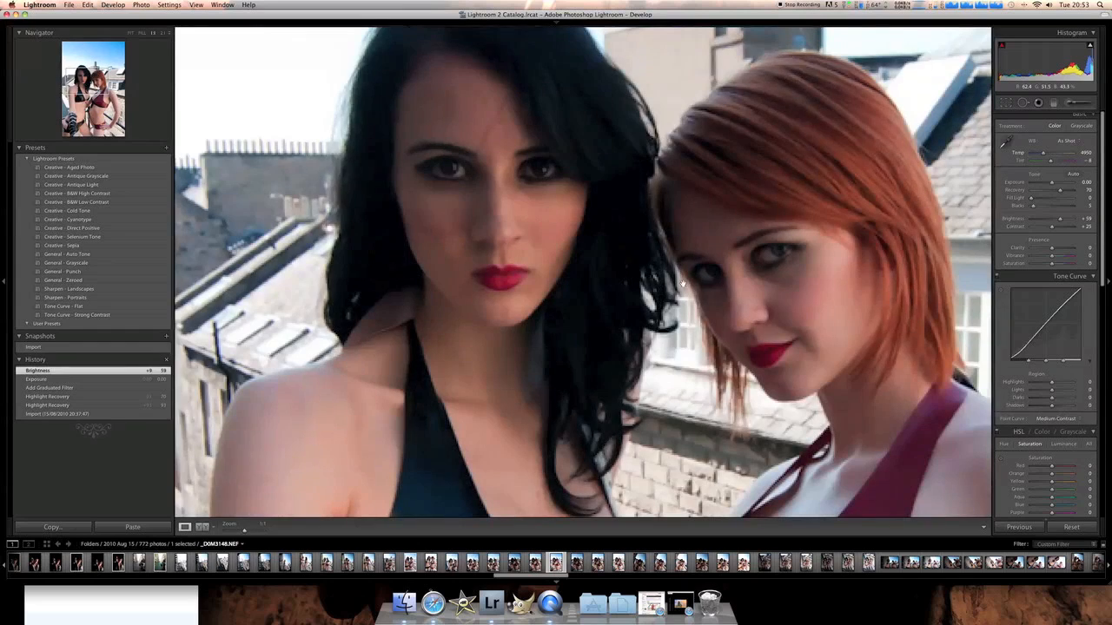
pyautogui.moveTo(802, 302); pyautogui.dragTo(775, 298)
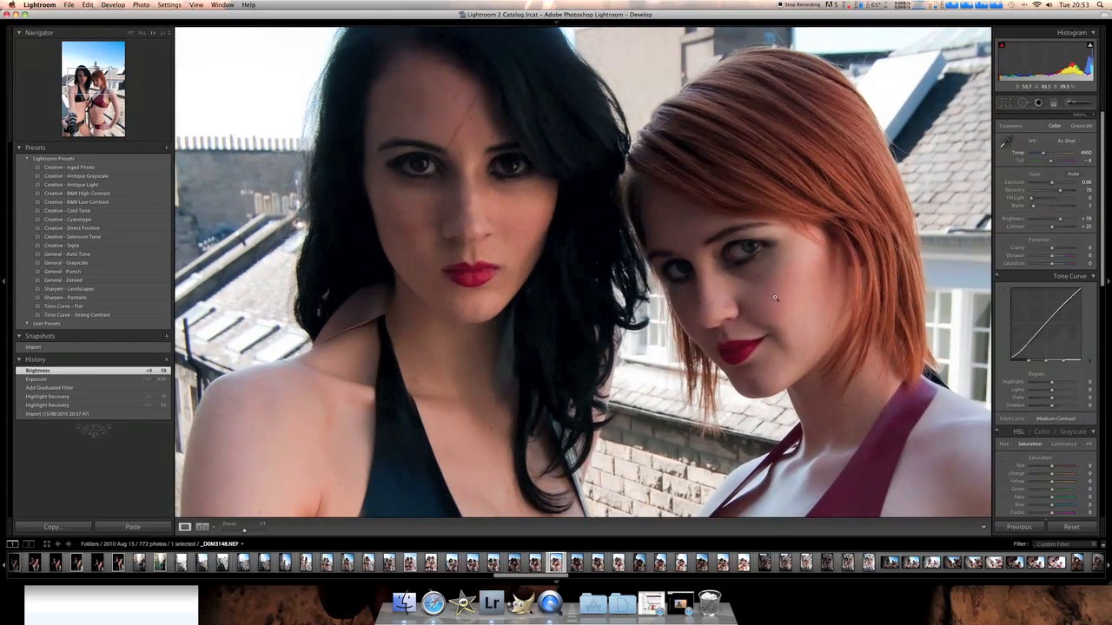
pyautogui.click(775, 299)
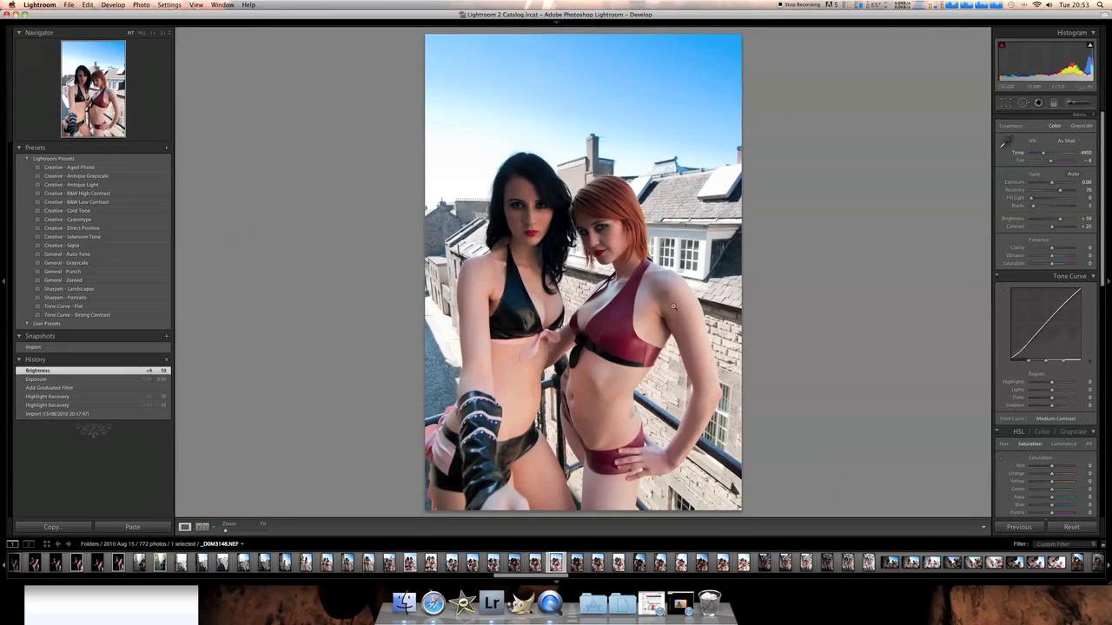
pyautogui.press('p')
# - Review the neighbouring shots and continue to the tilted rooftop photo _D0M3154.NEF
pyautogui.press('Left')
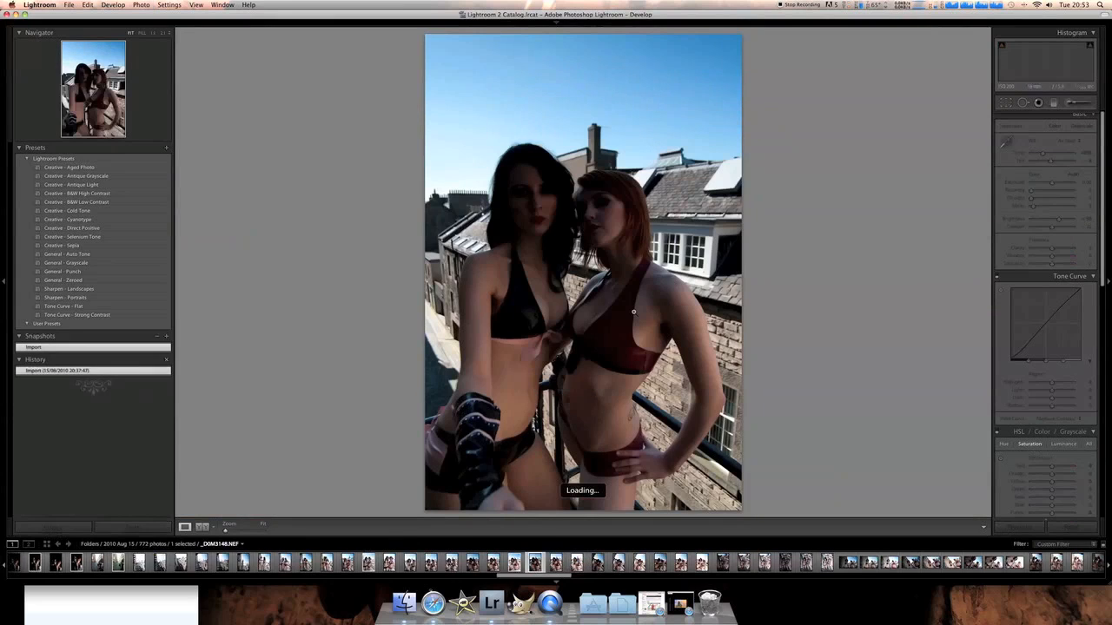
pyautogui.press('Right')
pyautogui.press('Right')
pyautogui.press('Right')
pyautogui.press('Right')
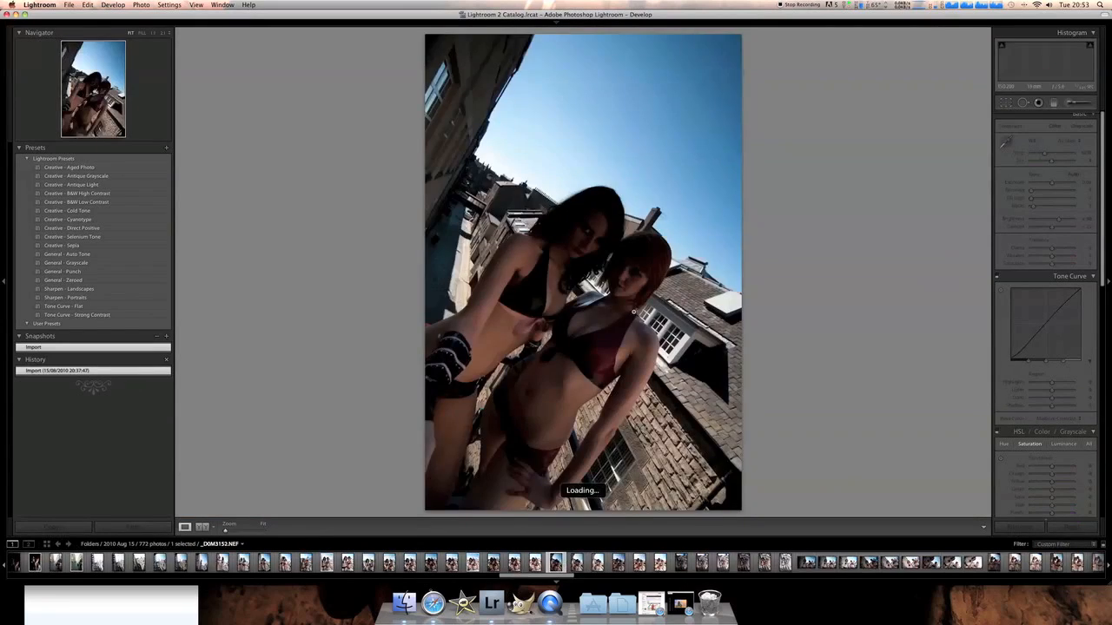
pyautogui.press('Right')
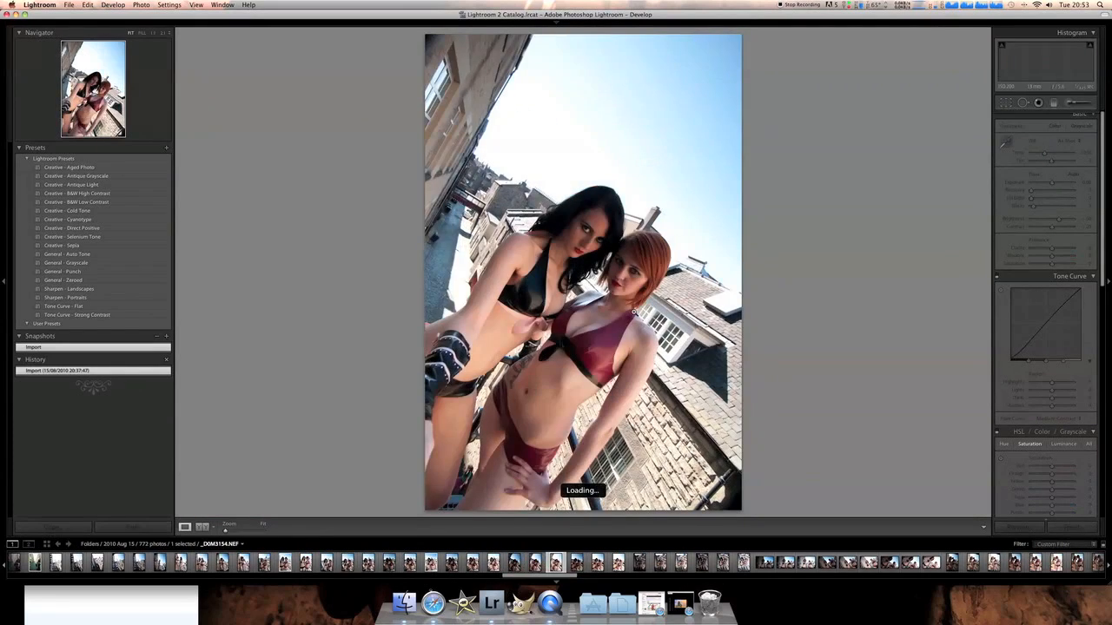
# - Examine the faces, tops and waists in _D0M3154.NEF at 1:1, return to the full image, and activate the Adjustment Brush
pyautogui.click(521, 252)
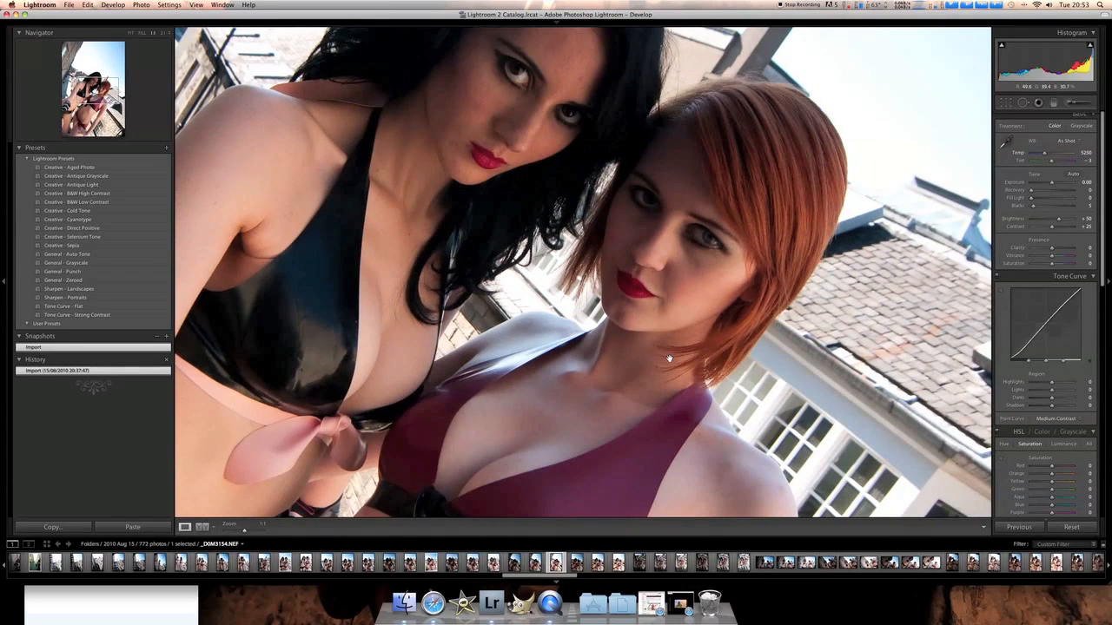
pyautogui.moveTo(648, 342); pyautogui.dragTo(759, 195)
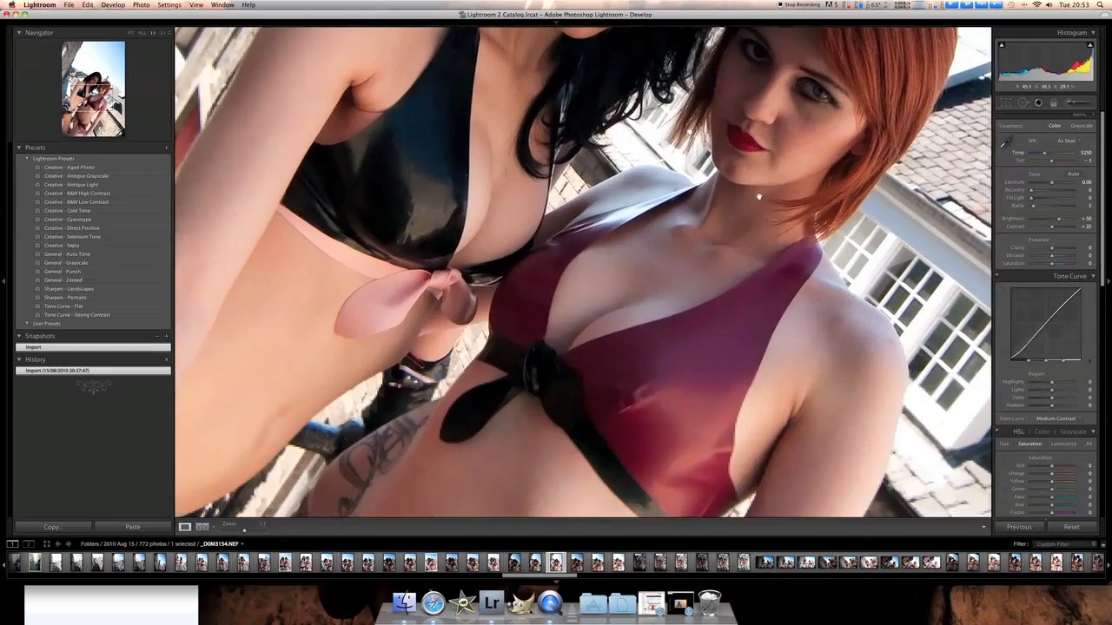
pyautogui.moveTo(536, 414); pyautogui.dragTo(651, 171)
pyautogui.moveTo(568, 268); pyautogui.dragTo(587, 297)
pyautogui.click(588, 297)
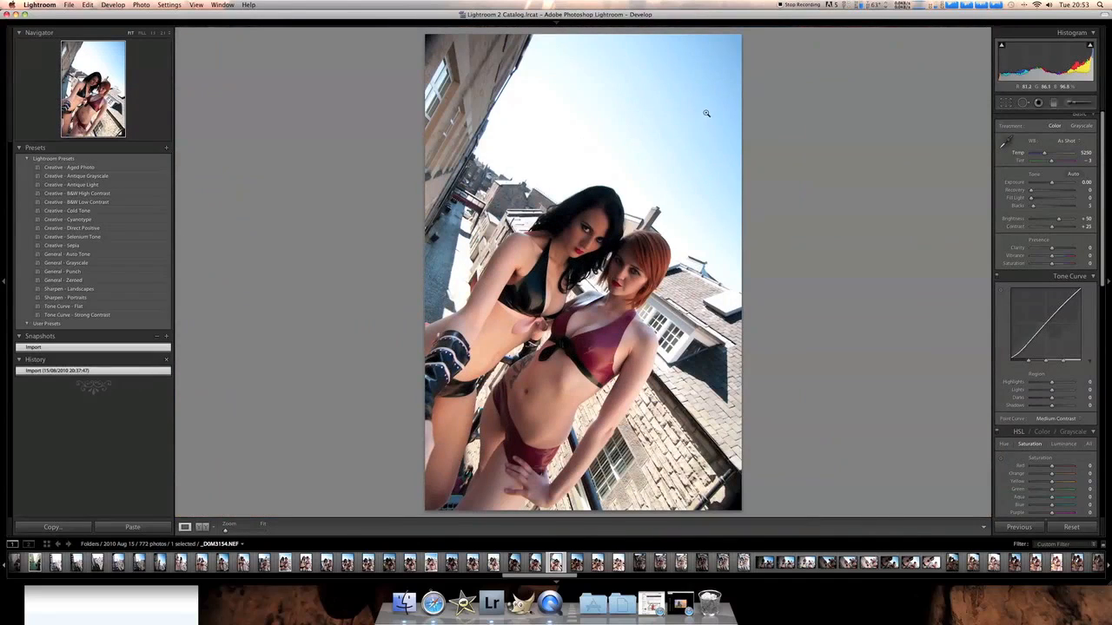
pyautogui.click(1070, 103)
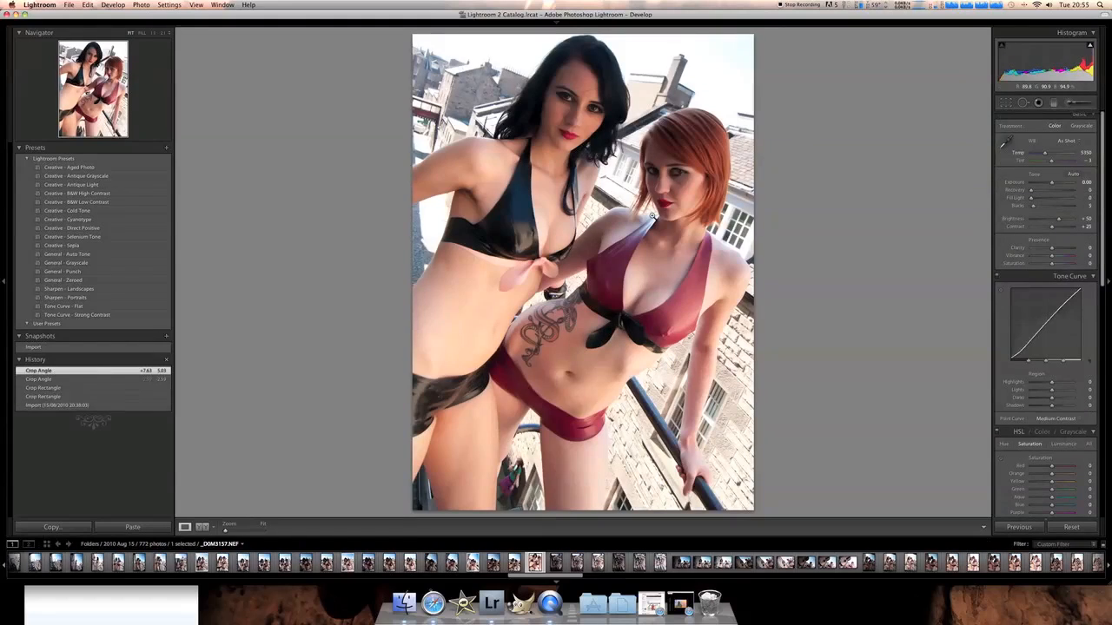
# - Flag the cropped and straightened photo _D0M3157.NEF as a pick and review the fire escape shots up to _D0M3163.NEF
pyautogui.press('p')
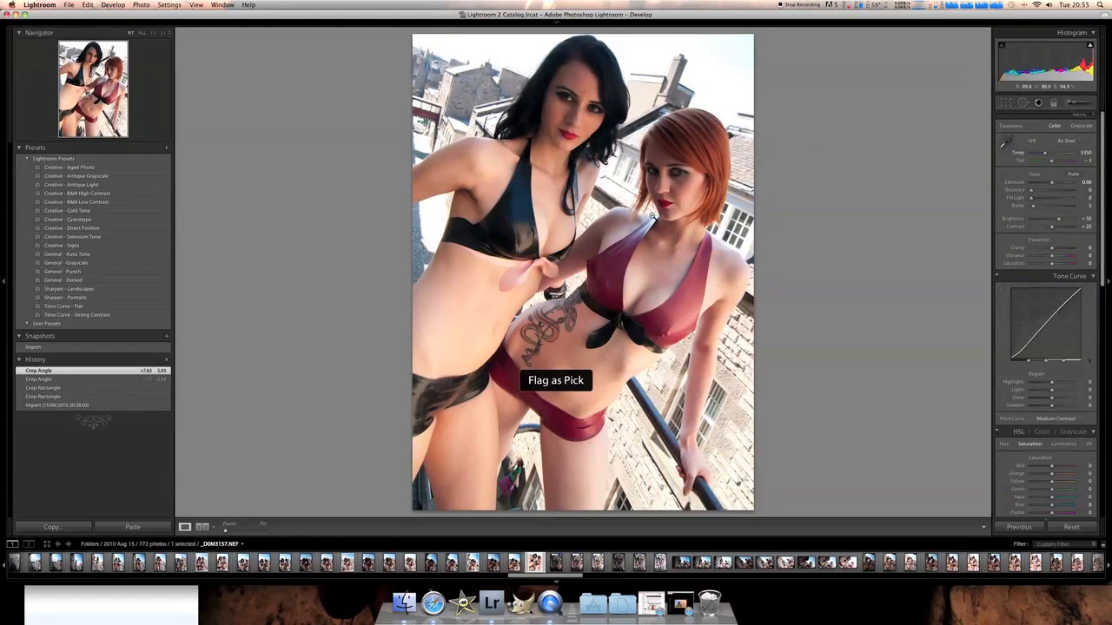
pyautogui.press('Right')
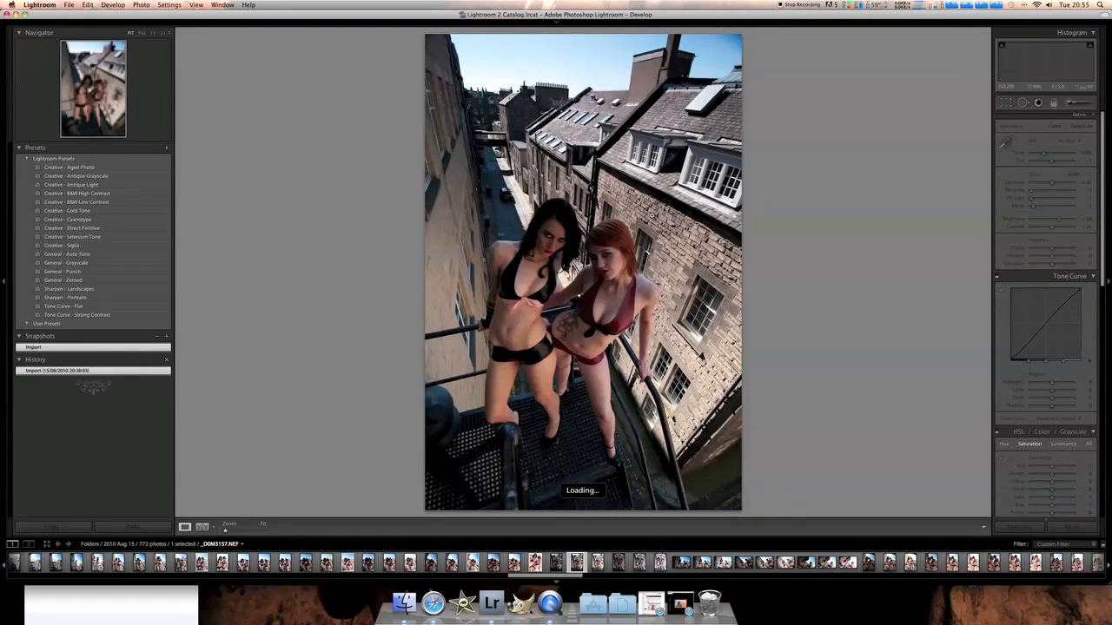
pyautogui.press('Right')
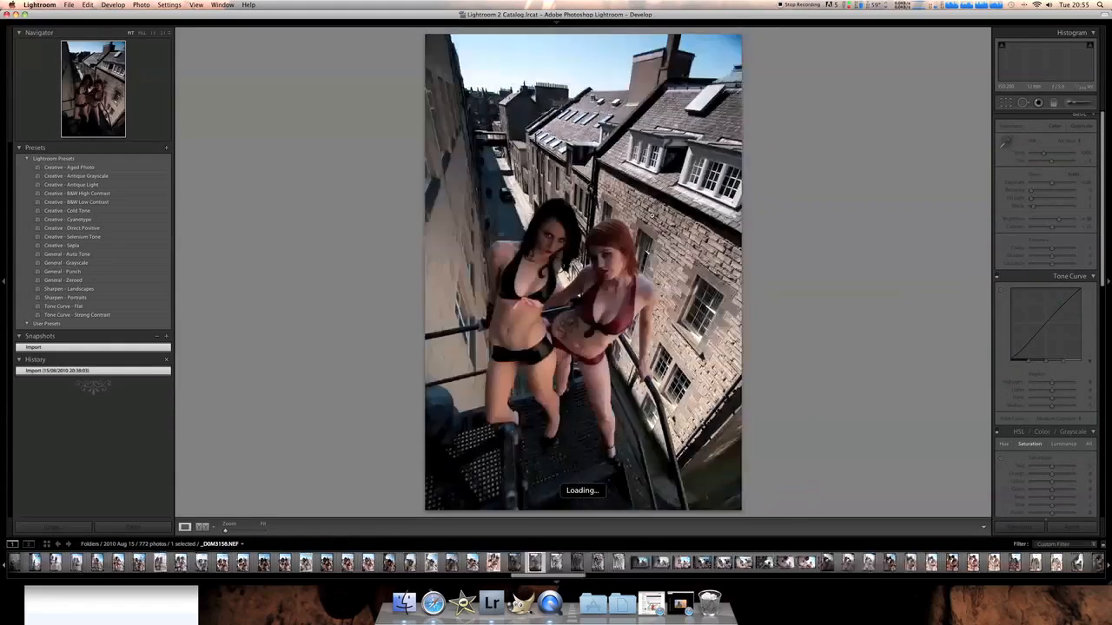
pyautogui.press('Right')
pyautogui.press('Right')
pyautogui.press('Right')
pyautogui.press('Right')
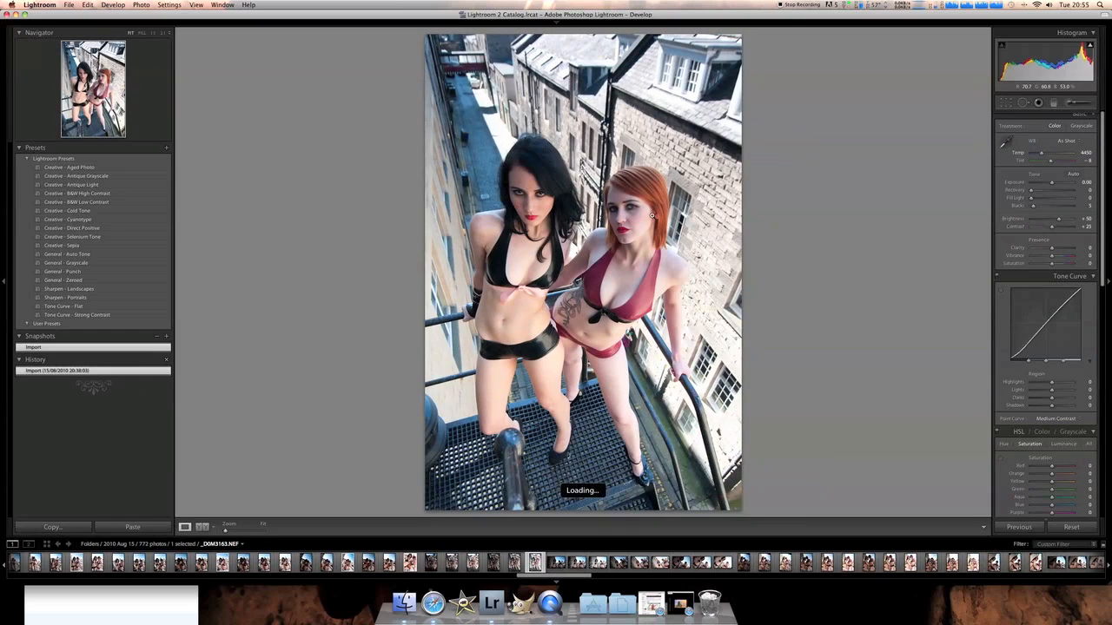
# - Review the landscape-format shots of the two models from _D0M3164.NEF to _D0M3172.NEF
pyautogui.press('Right')
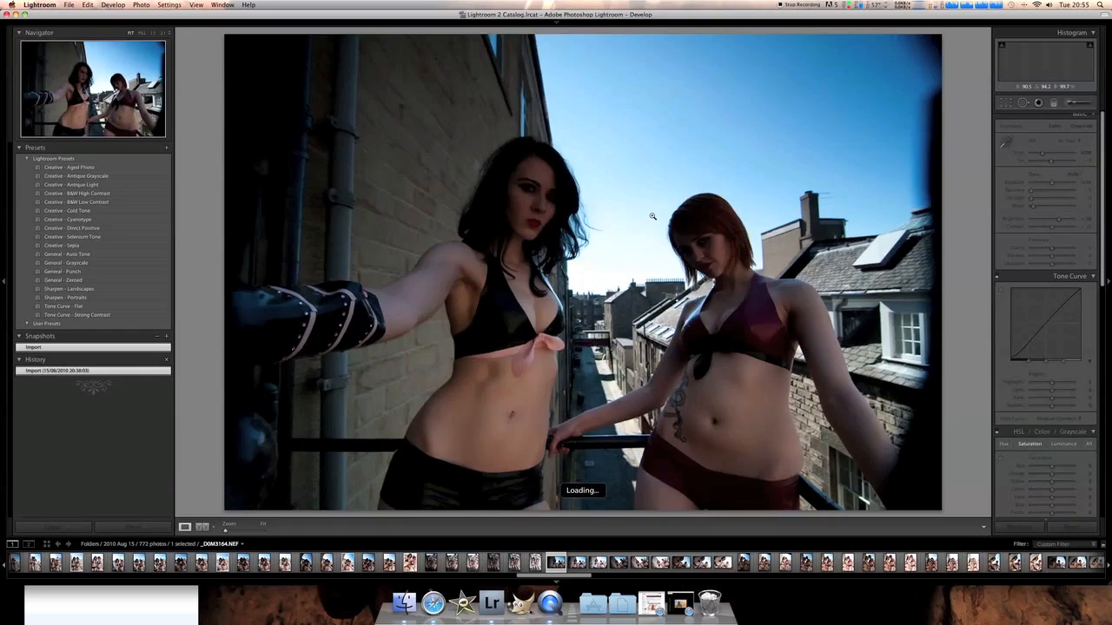
pyautogui.press('Right')
pyautogui.press('Right')
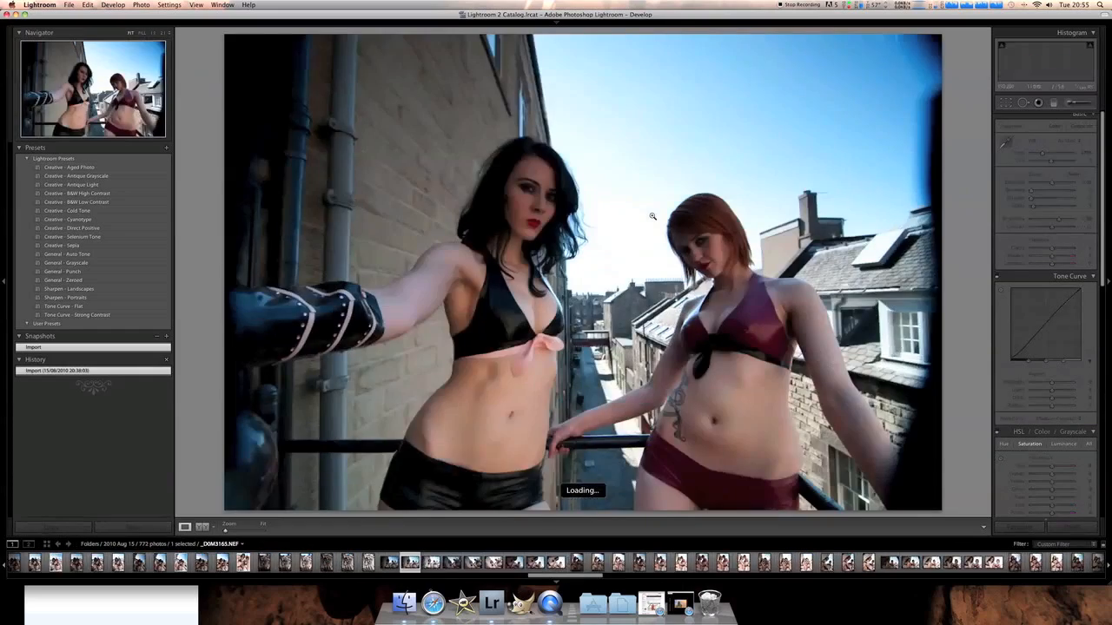
pyautogui.press('Right')
pyautogui.press('Right')
pyautogui.press('Right')
pyautogui.press('Right')
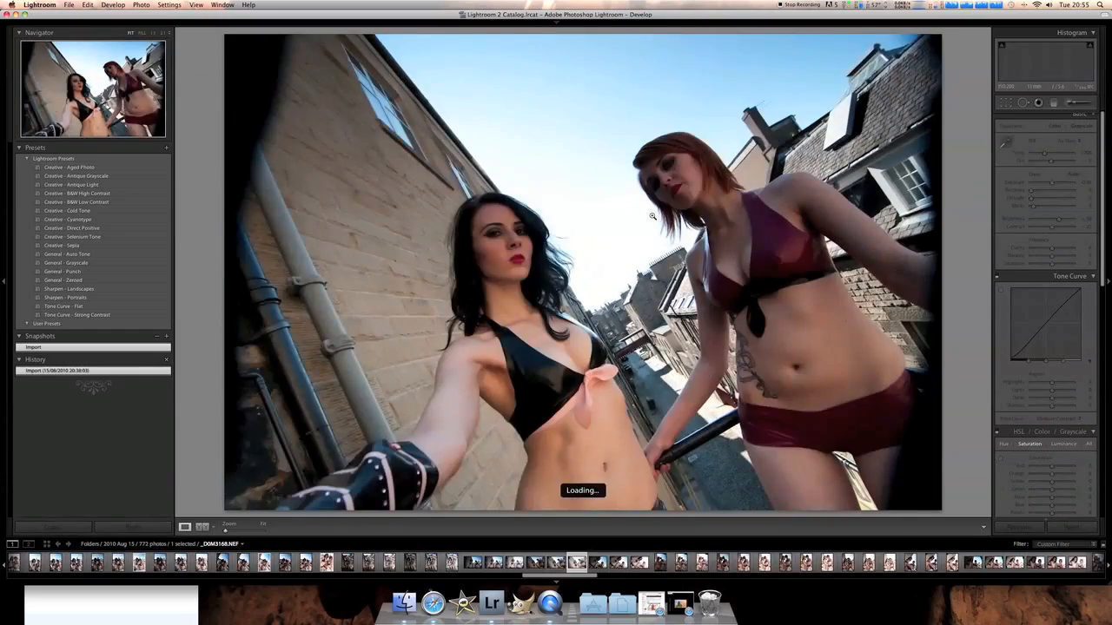
pyautogui.press('Right')
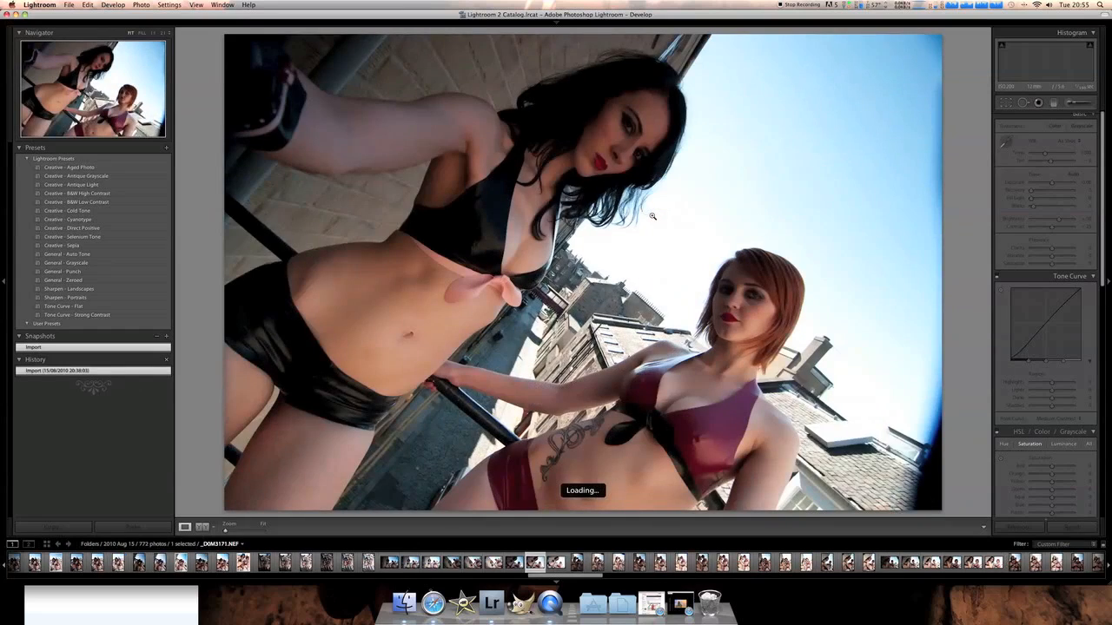
pyautogui.press('Right')
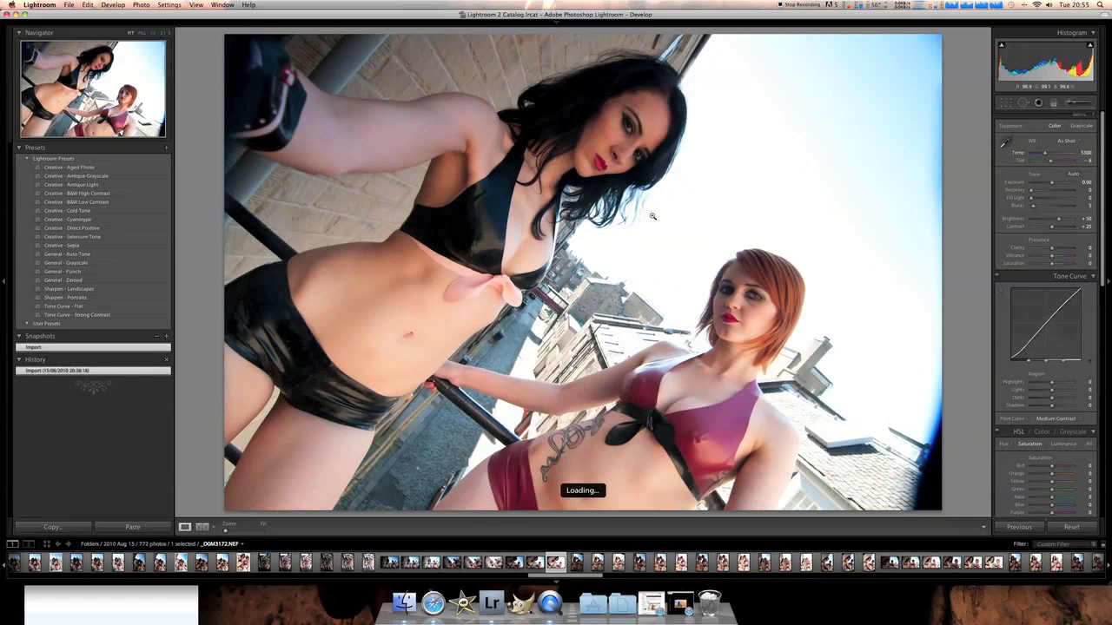
# - Review the remaining shots after _D0M3172.NEF, continuing through the upright railing poses to _D0M3182.NEF
pyautogui.press('Right')
pyautogui.press('Right')
pyautogui.press('Right')
pyautogui.press('Right')
pyautogui.press('Right')
pyautogui.press('Right')
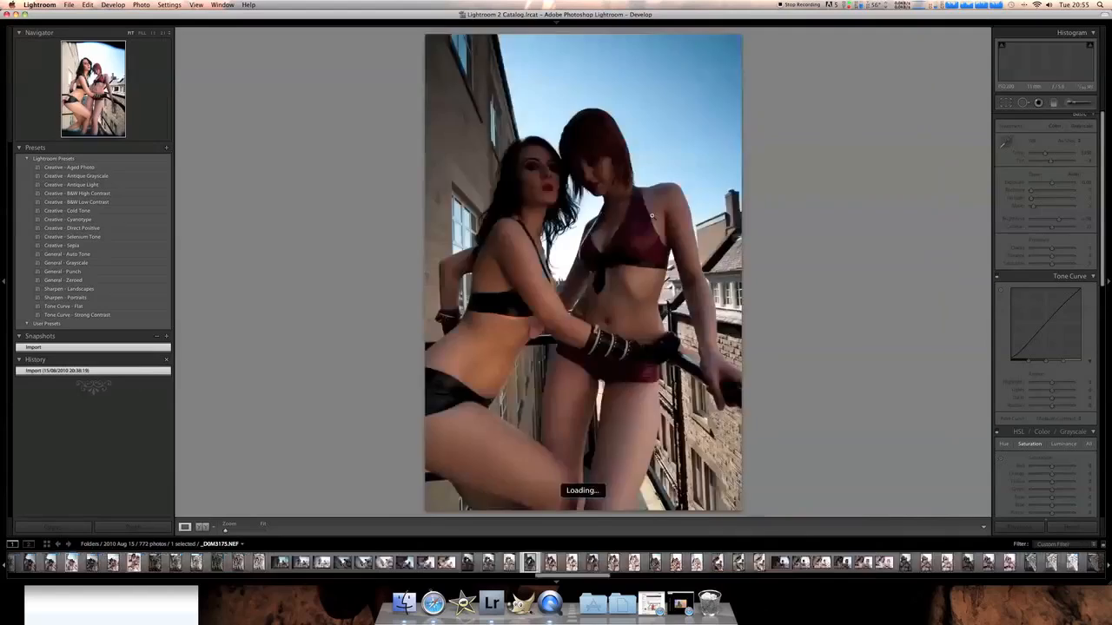
pyautogui.press('Right')
pyautogui.press('Right')
pyautogui.press('Right')
pyautogui.press('Right')
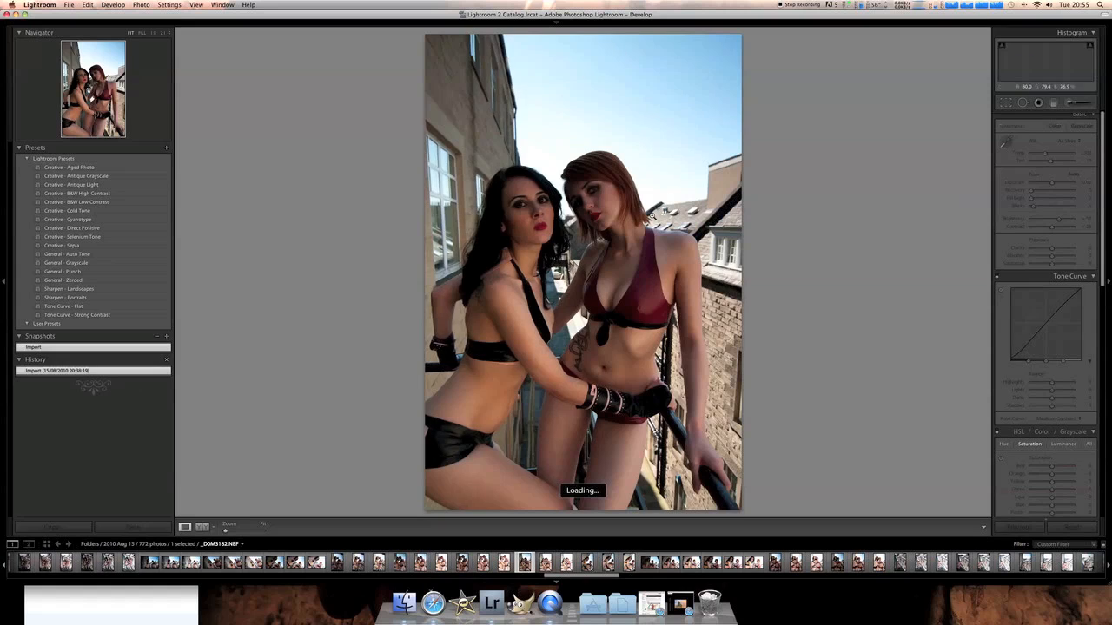
# - Advance to the high-angle street shot _D0M3202.NEF and examine the models, the car and the metal platform at 1:1
pyautogui.press('Right')
pyautogui.press('Right')
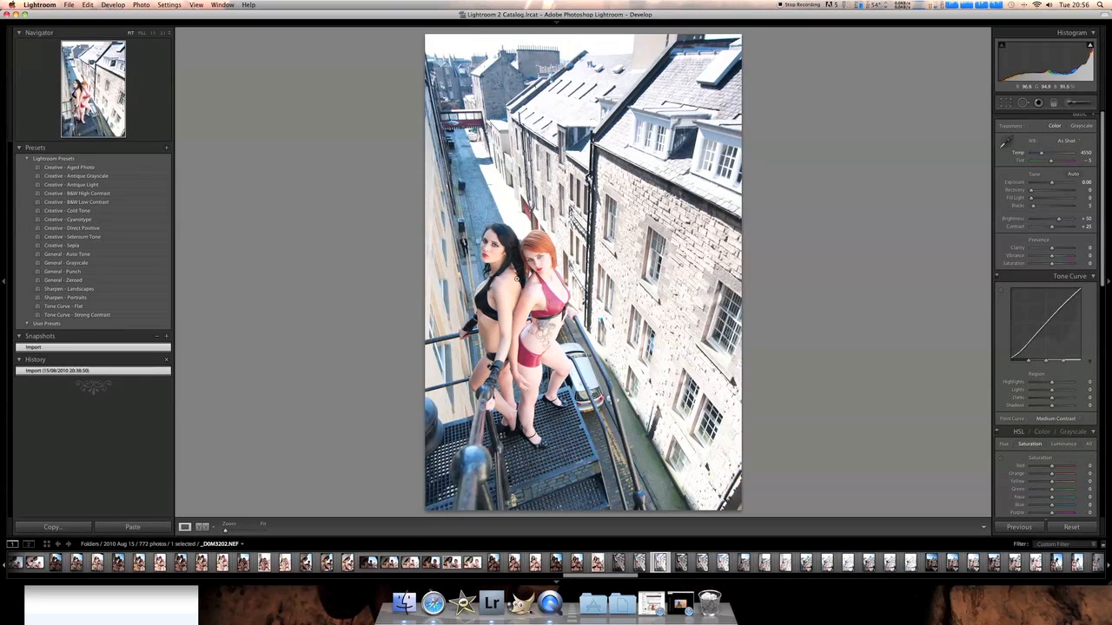
pyautogui.click(580, 383)
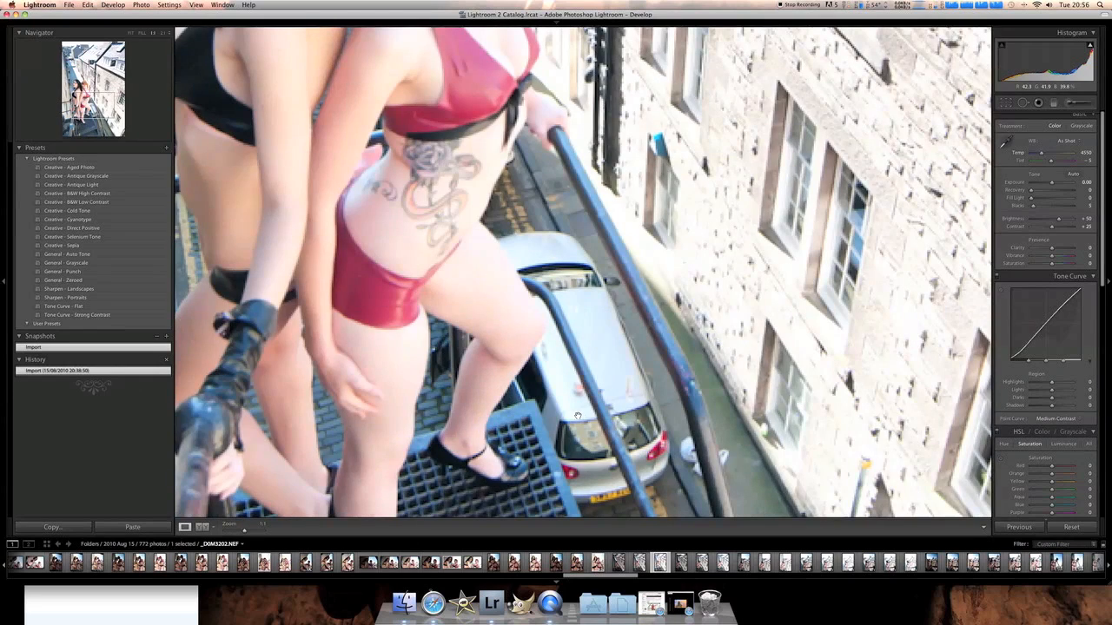
pyautogui.scroll(4, 578, 414)
pyautogui.scroll(-10, 577, 400)
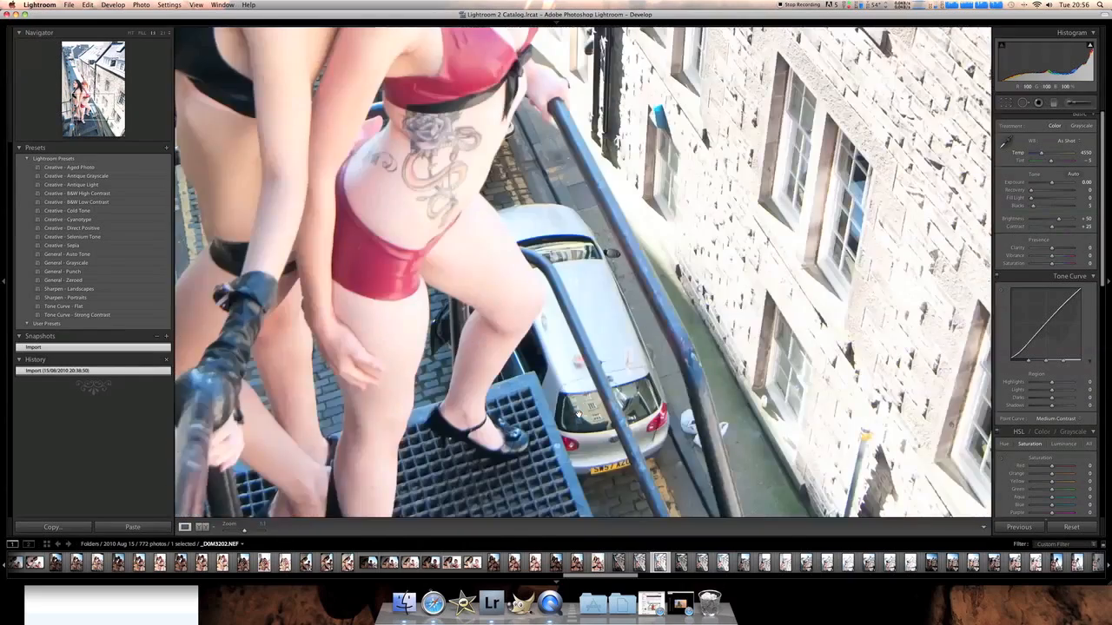
pyautogui.scroll(6, 576, 379)
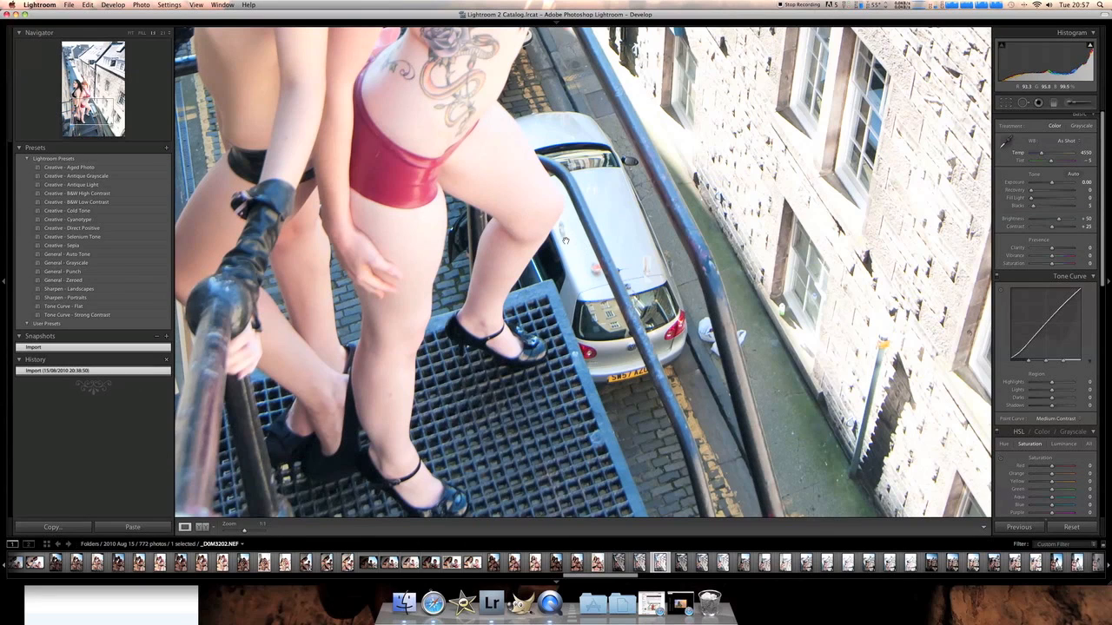
pyautogui.click(514, 278)
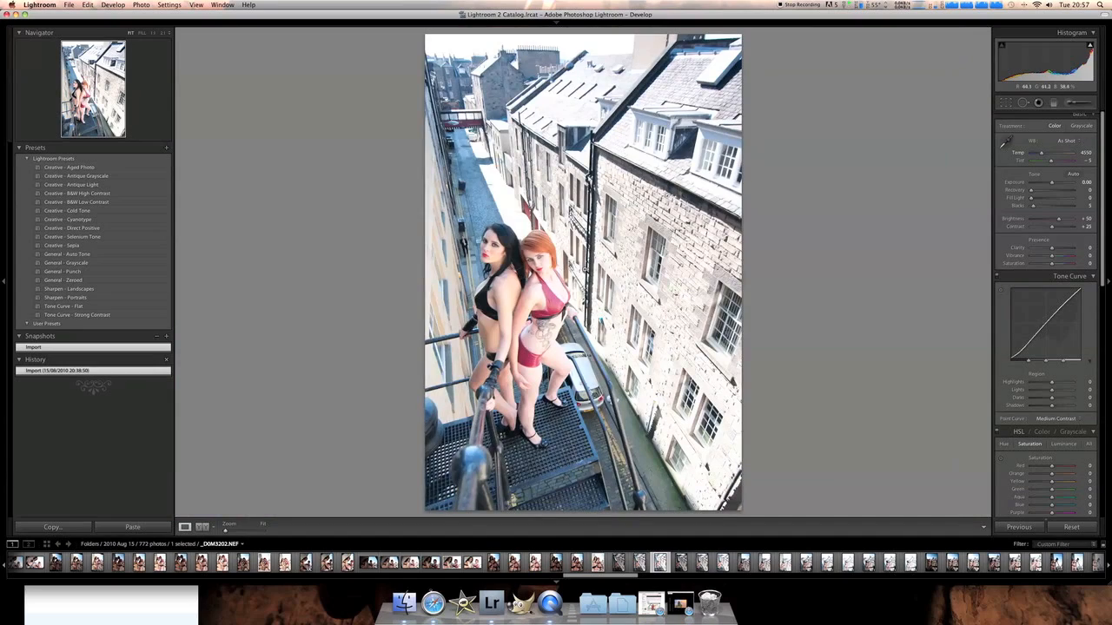
# - Review the back-to-back railing shots and the stair poses after _D0M3202.NEF, continuing to _D0M3223.NEF
pyautogui.press('Right')
pyautogui.press('Right')
pyautogui.press('Right')
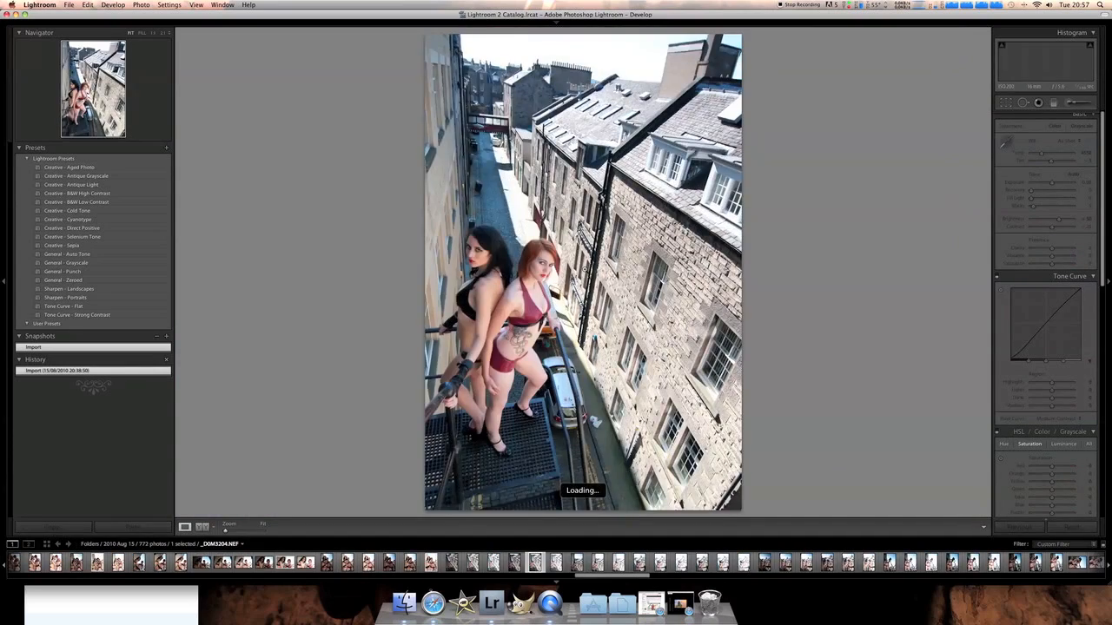
pyautogui.press('Right')
pyautogui.press('Right')
pyautogui.press('Right')
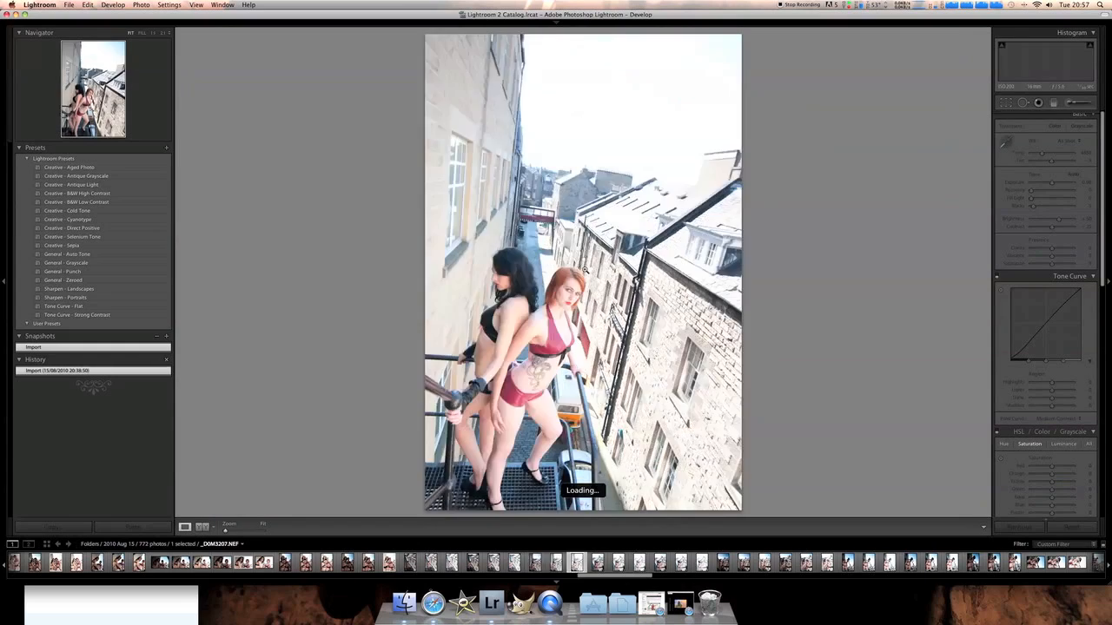
pyautogui.press('Right')
pyautogui.press('Right')
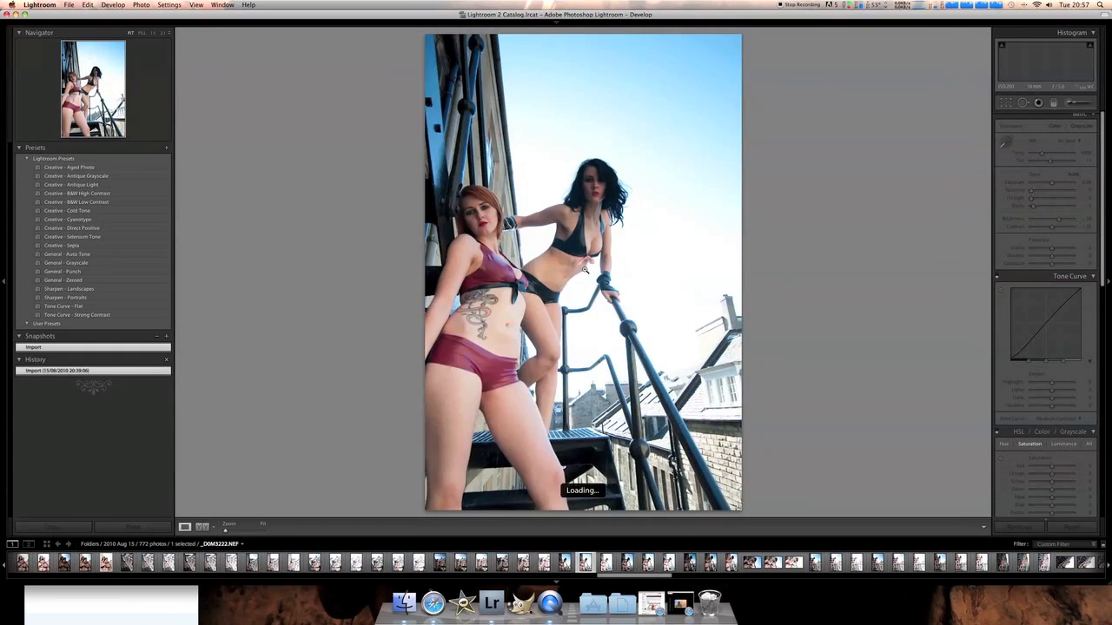
pyautogui.press('Right')
pyautogui.press('Right')
pyautogui.press('Right')
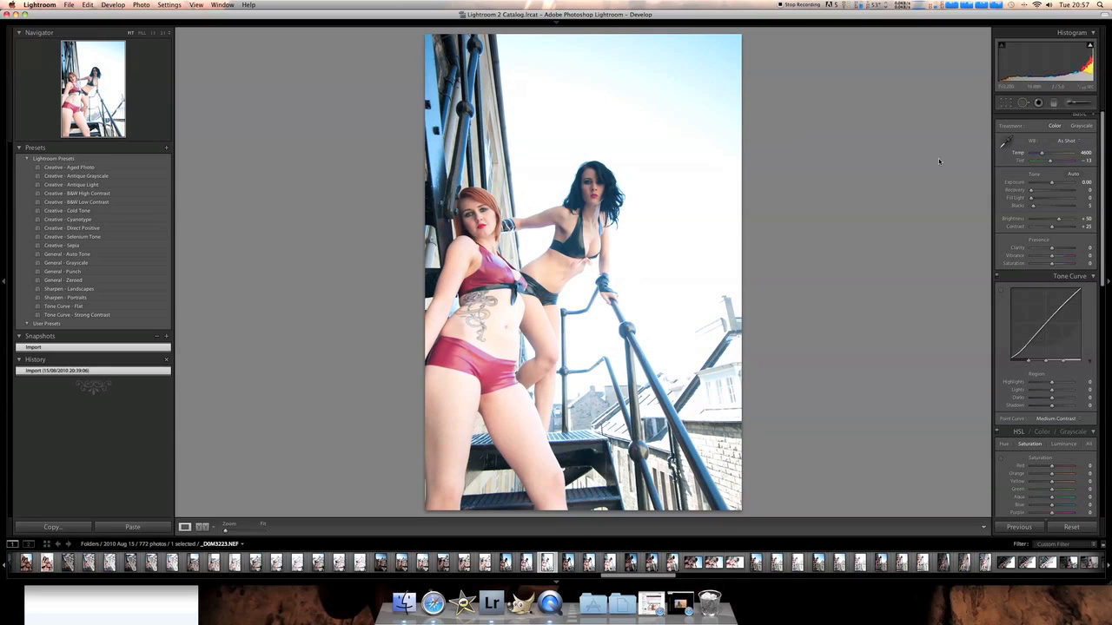
# - Set _D0M3223.NEF to exposure +1.58, temperature 6375 and tint -53, and flag it as a pick
pyautogui.scroll(1, 1058, 199)
pyautogui.click(1060, 186)
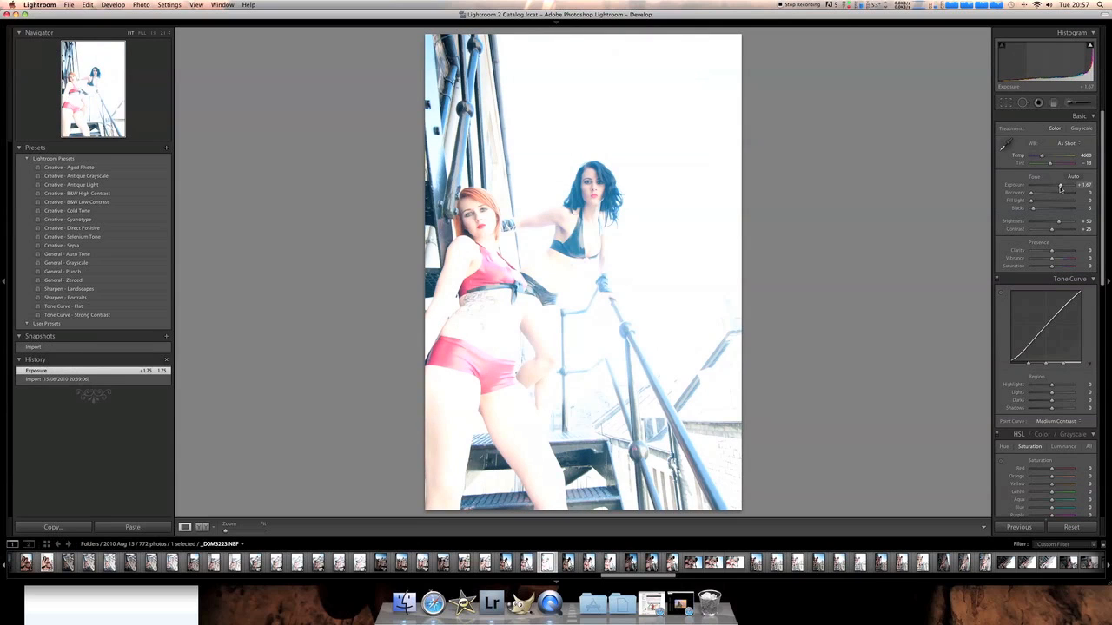
pyautogui.moveTo(1060, 187); pyautogui.dragTo(1048, 157)
pyautogui.click(1049, 158)
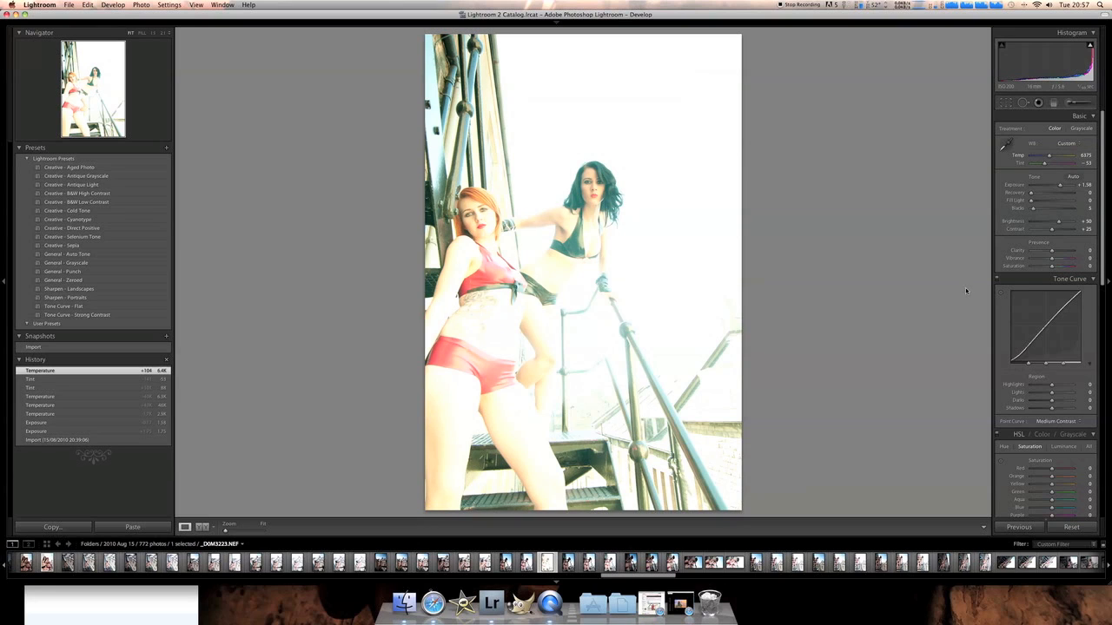
pyautogui.press('p')
# - Create a virtual copy of _D0M3223.NEF and reset the copy's develop settings
pyautogui.rightClick(623, 302)
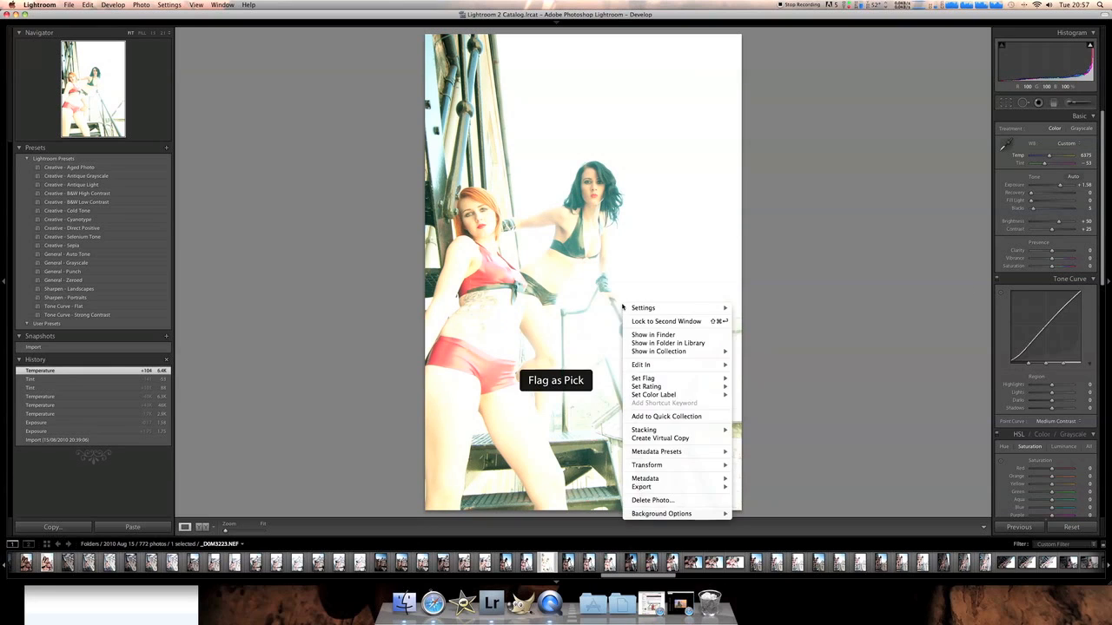
pyautogui.click(660, 438)
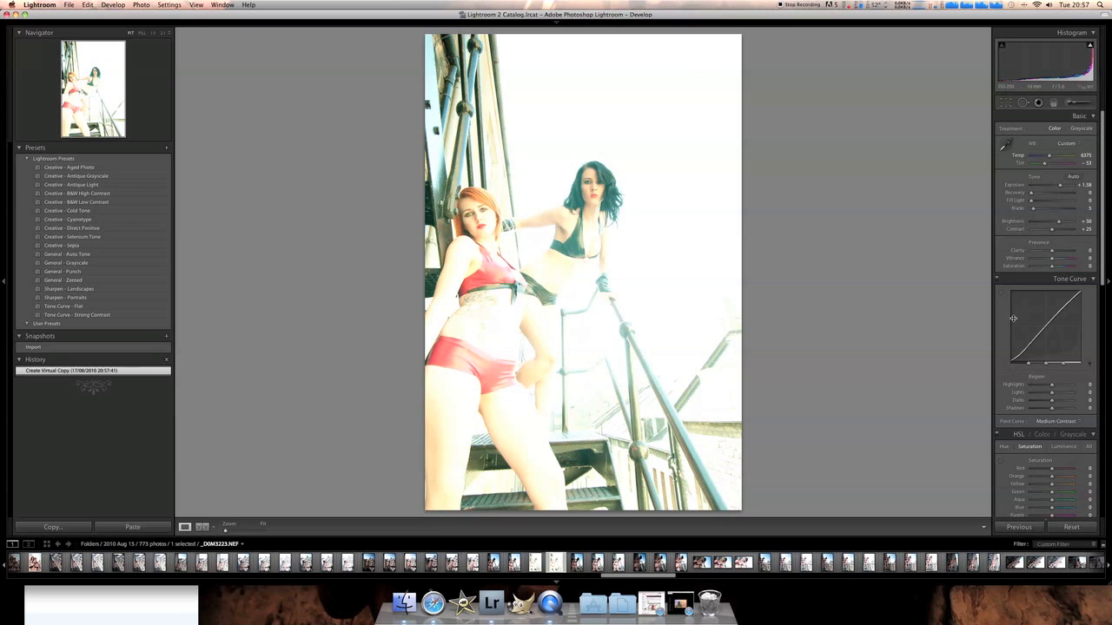
pyautogui.click(1071, 527)
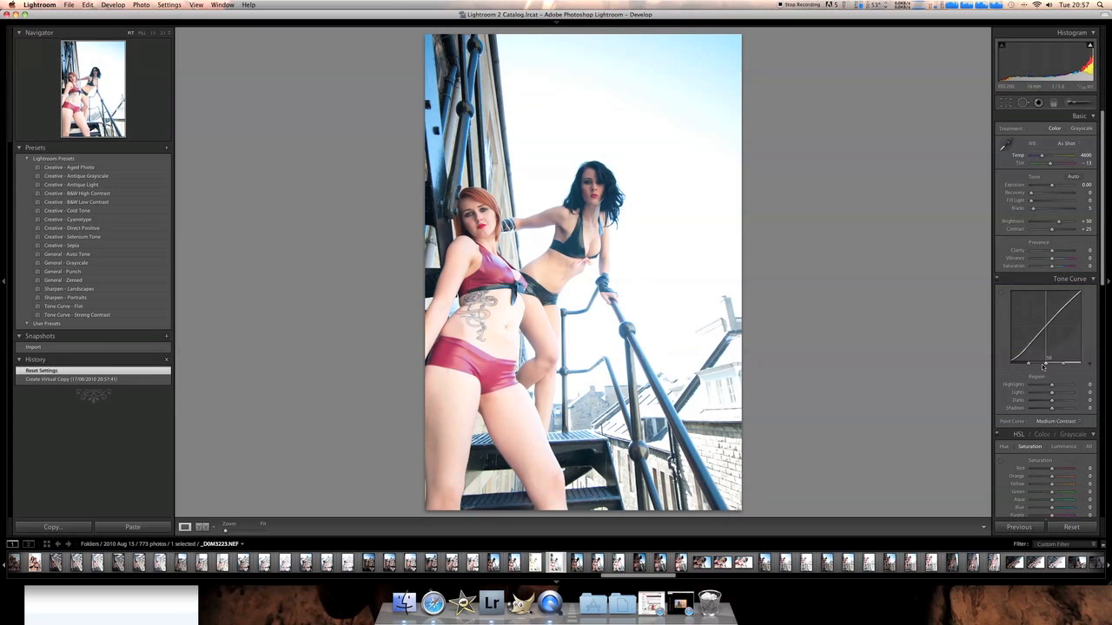
# - Set the virtual copy's exposure to +0.25 and flag it as a pick
pyautogui.moveTo(1051, 185); pyautogui.dragTo(1052, 185)
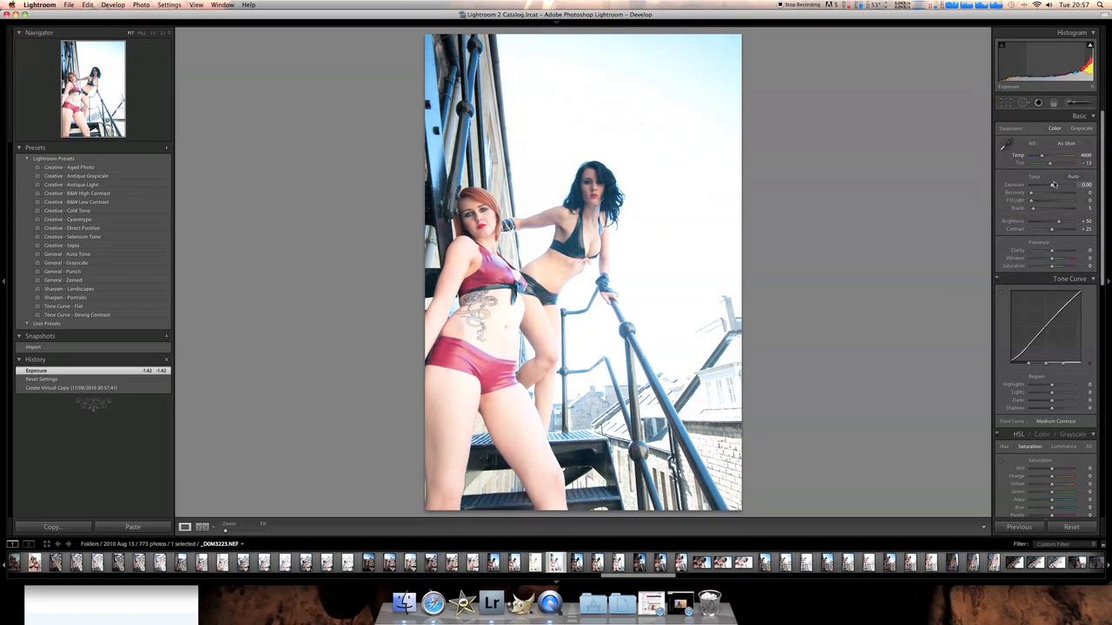
pyautogui.press('p')
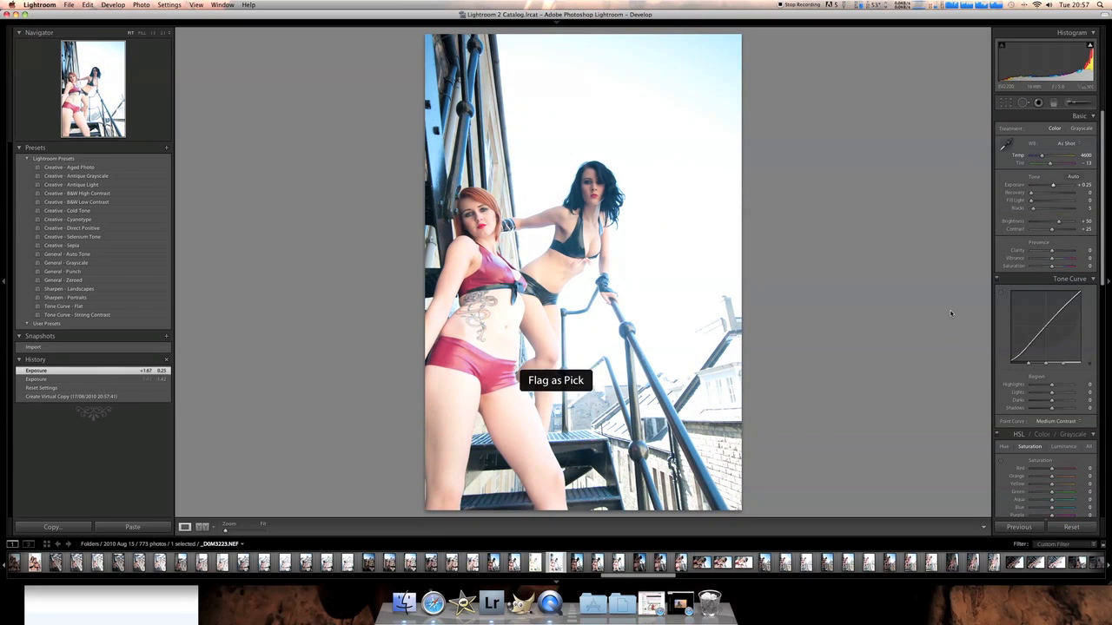
# - Advance through the following stair shots and flag the bright full-length photo _D0M3235.NEF as a pick
pyautogui.press('Right')
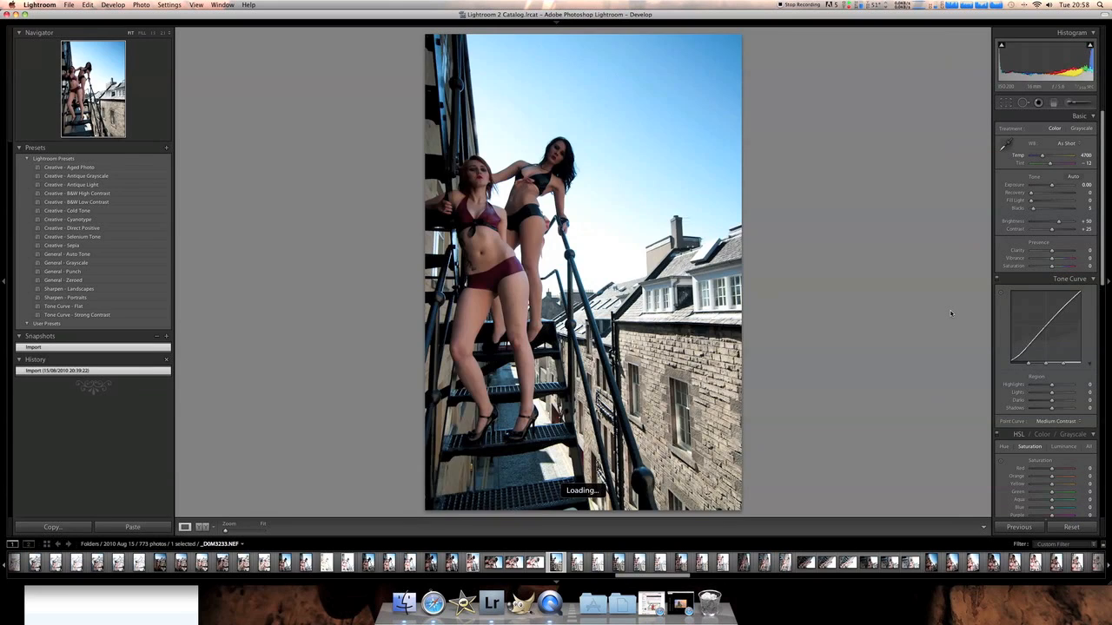
pyautogui.press('Right')
pyautogui.press('p')
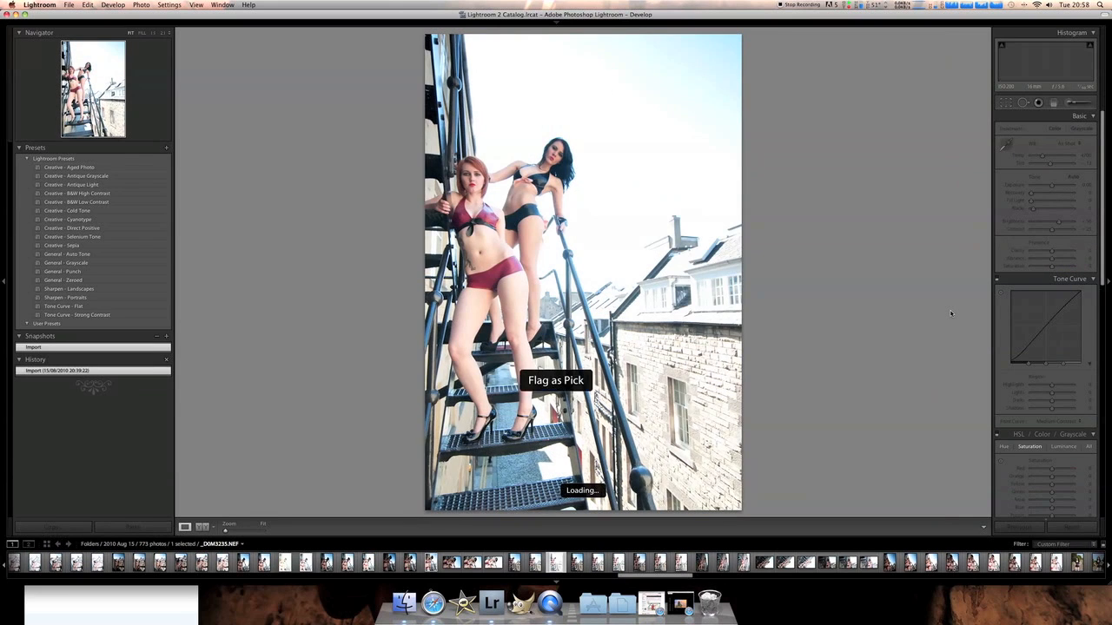
# - Examine the faces in _D0M3235.NEF at 1:1, compare them with the preceding shots, and inspect the shoes and steps
pyautogui.click(480, 179)
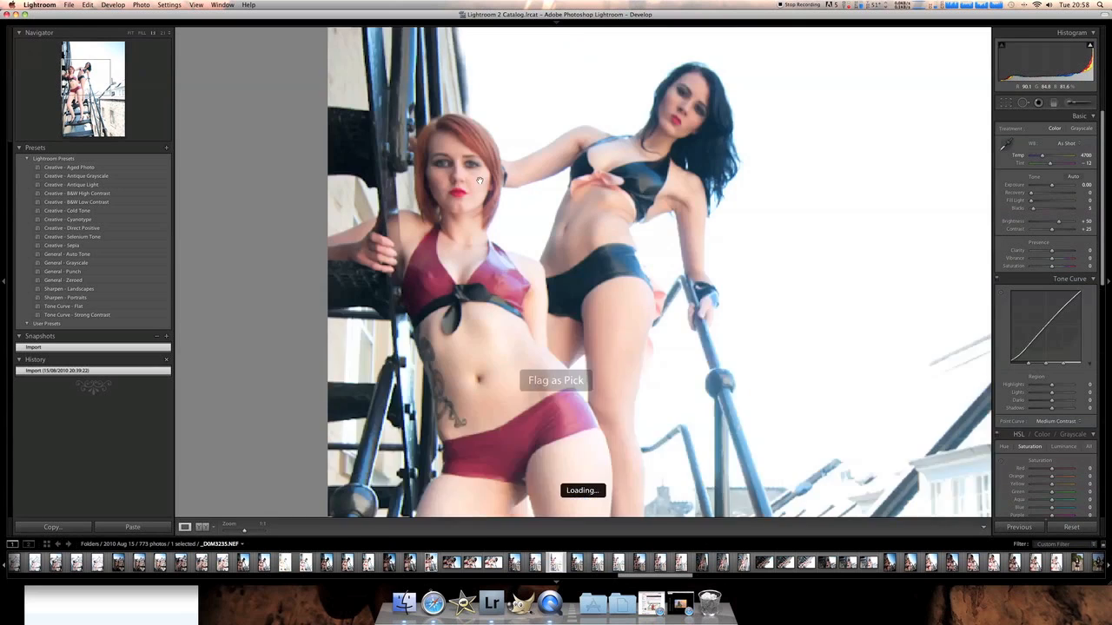
pyautogui.moveTo(584, 180); pyautogui.dragTo(579, 235)
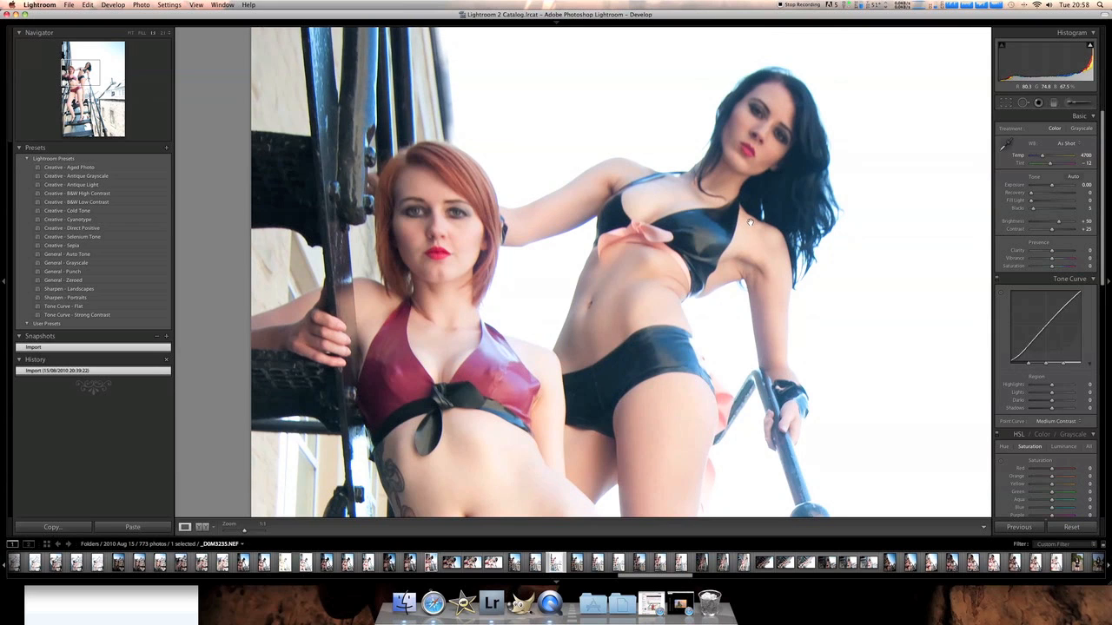
pyautogui.press('Left')
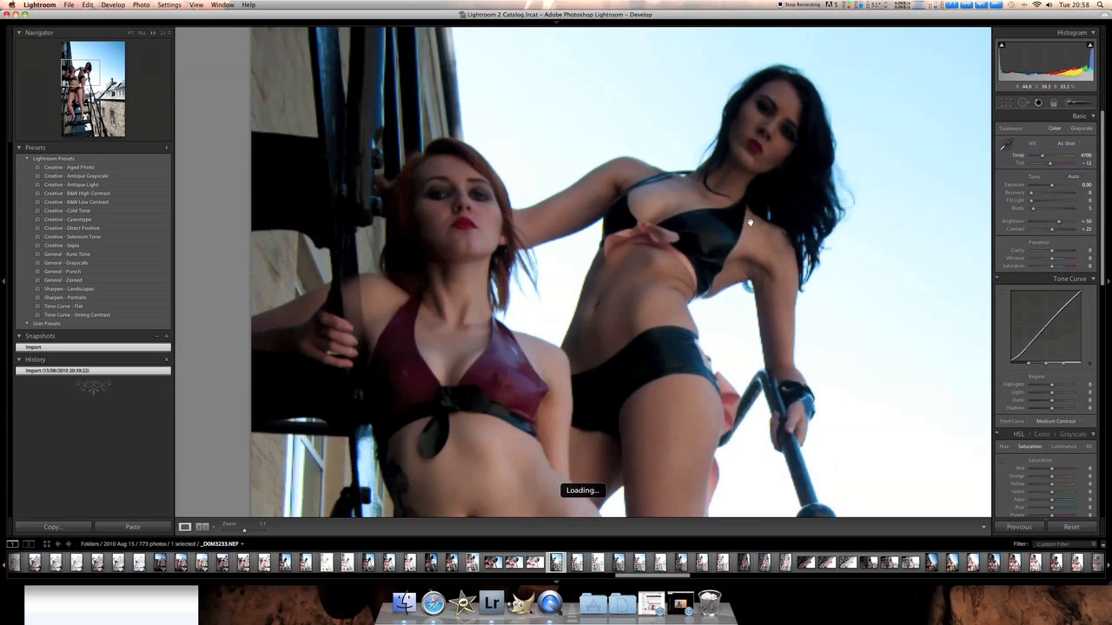
pyautogui.press('Left')
pyautogui.press('Right')
pyautogui.press('Right')
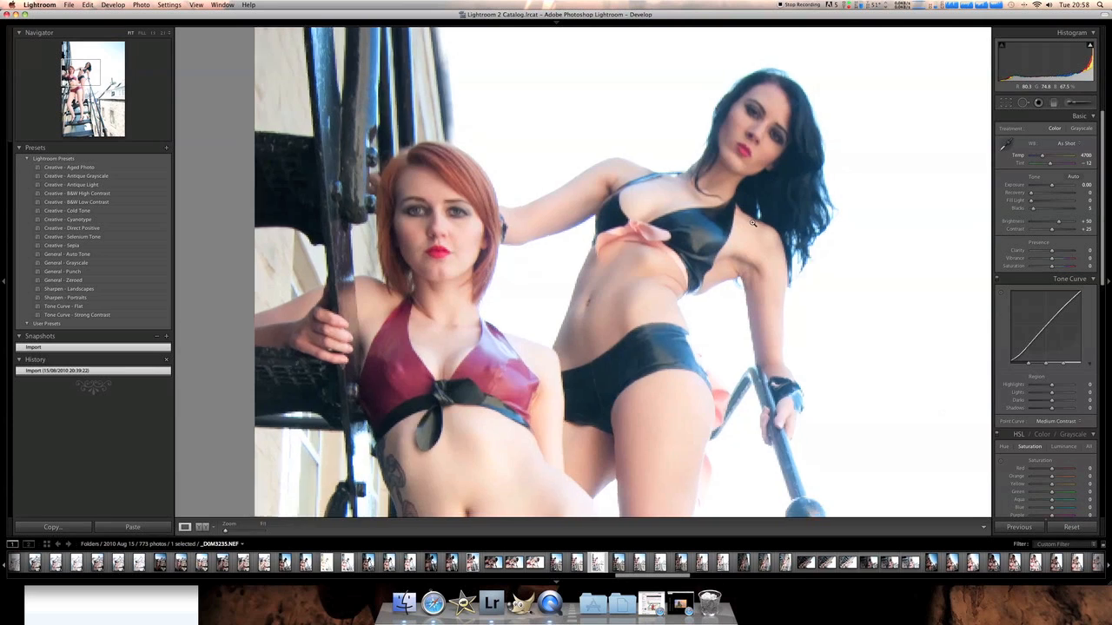
pyautogui.click(812, 232)
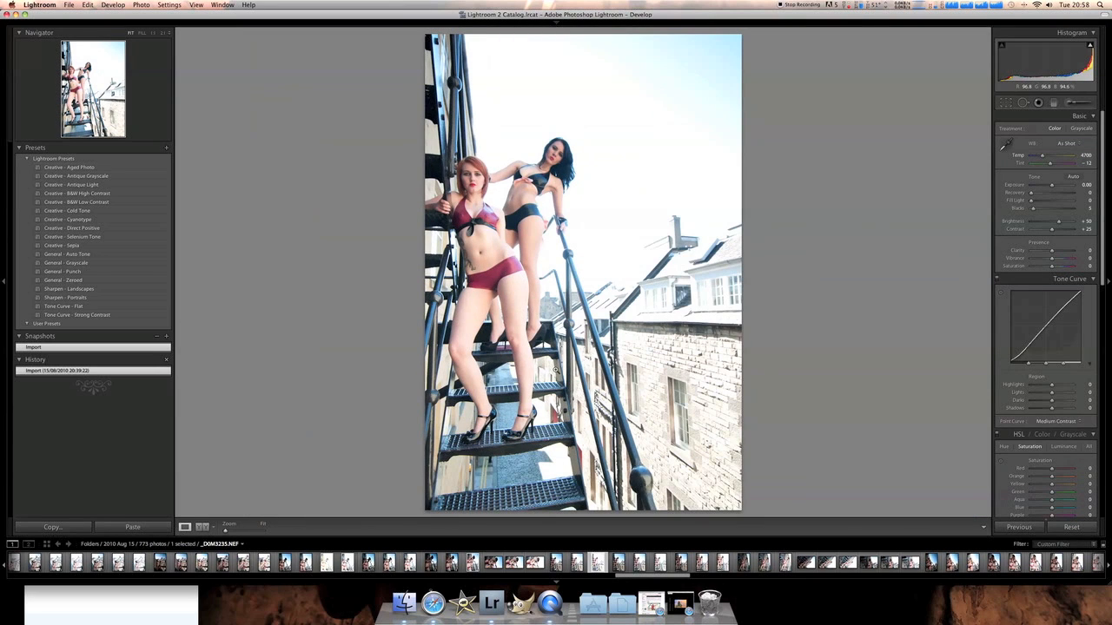
pyautogui.click(538, 423)
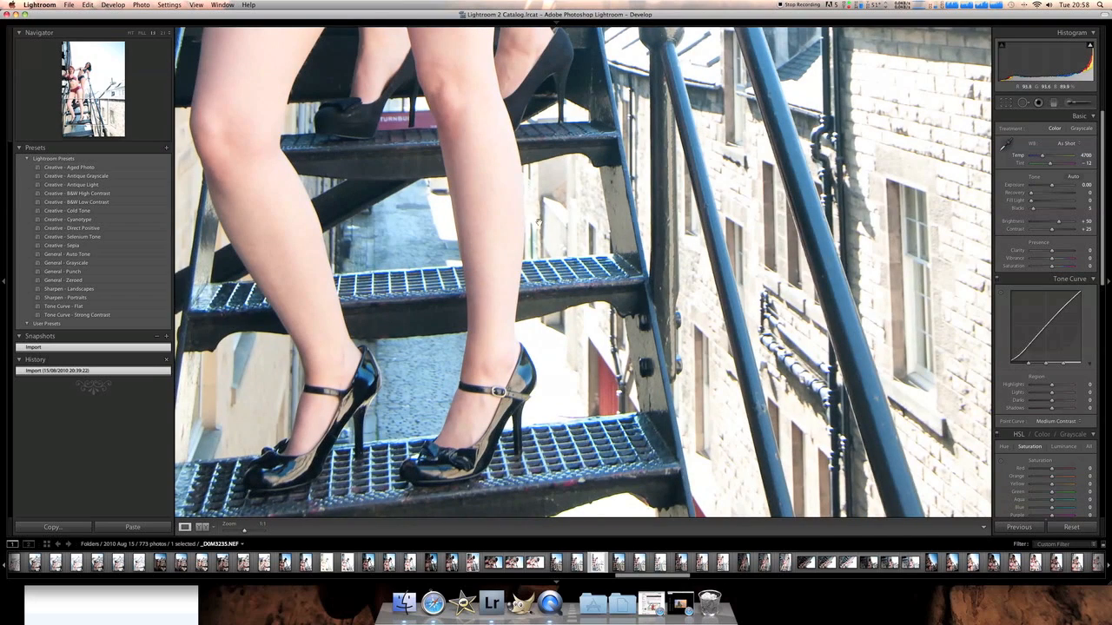
pyautogui.click(597, 359)
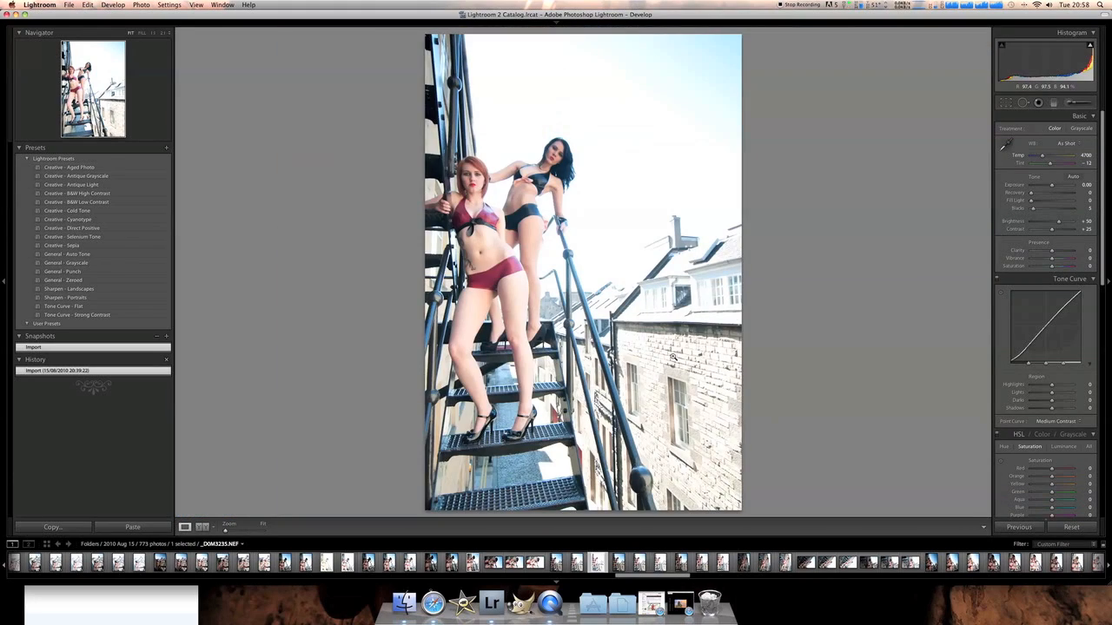
# - Review the stair shots after _D0M3235.NEF and flag _D0M3244.NEF as a pick
pyautogui.press('Right')
pyautogui.press('Right')
pyautogui.press('Right')
pyautogui.press('Right')
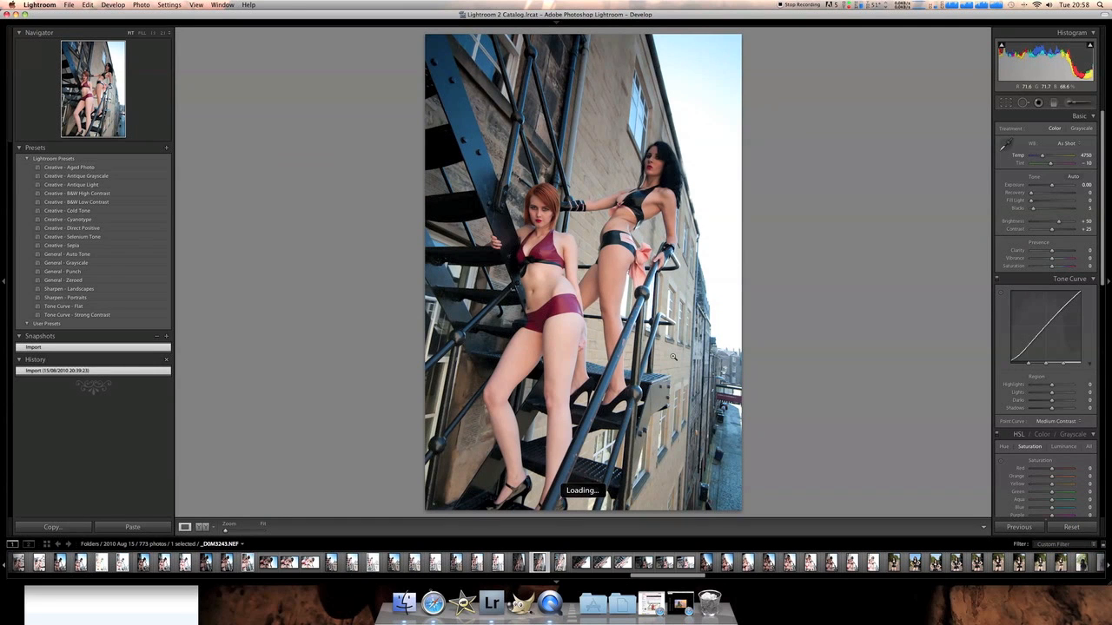
pyautogui.press('Right')
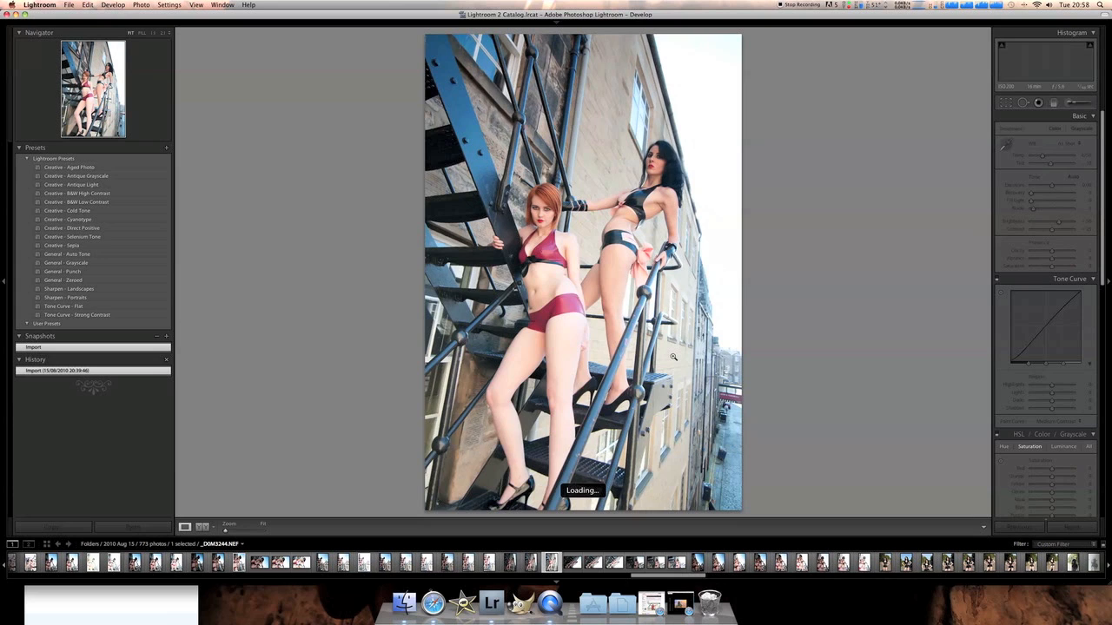
pyautogui.press('p')
# - Rotate the tilted landscape-format photo _D0M3245.NEF counterclockwise into upright orientation
pyautogui.press('Right')
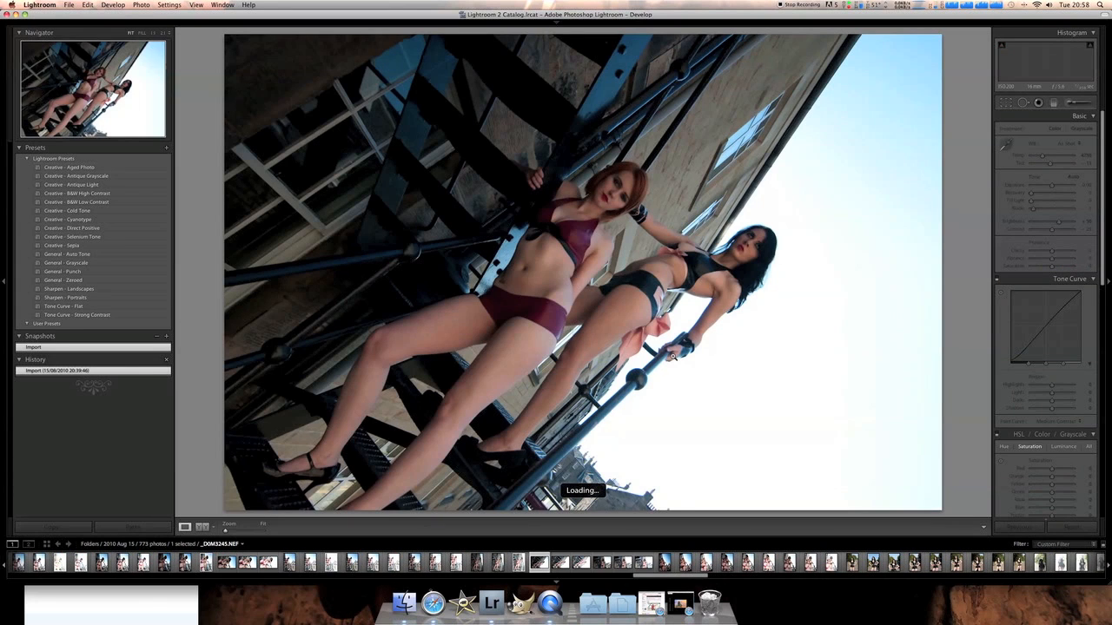
pyautogui.rightClick(655, 276)
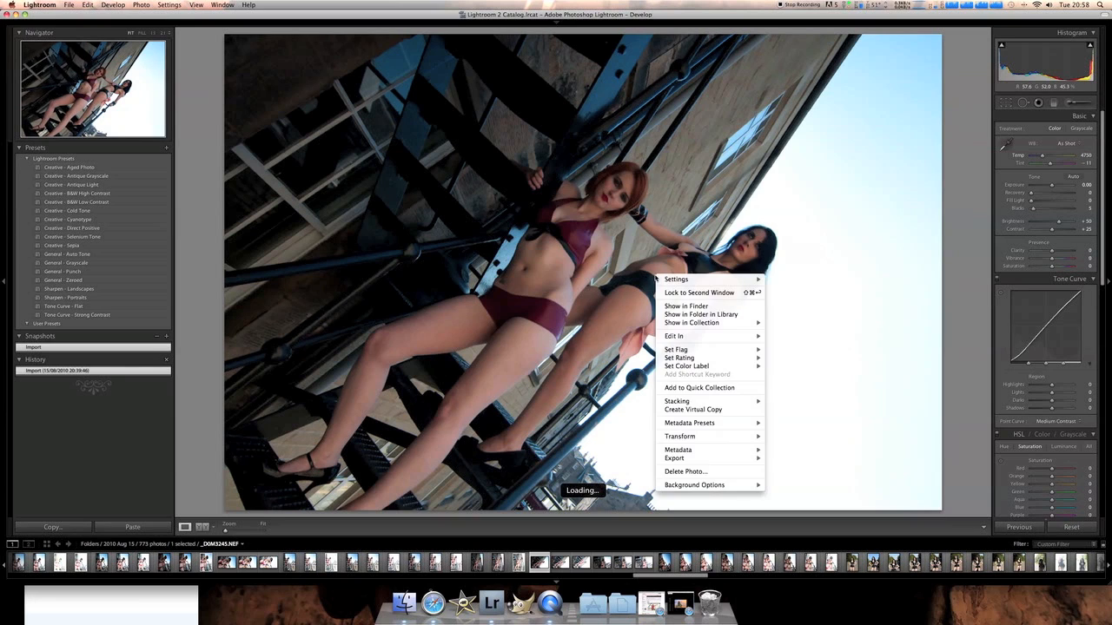
pyautogui.moveTo(716, 437)
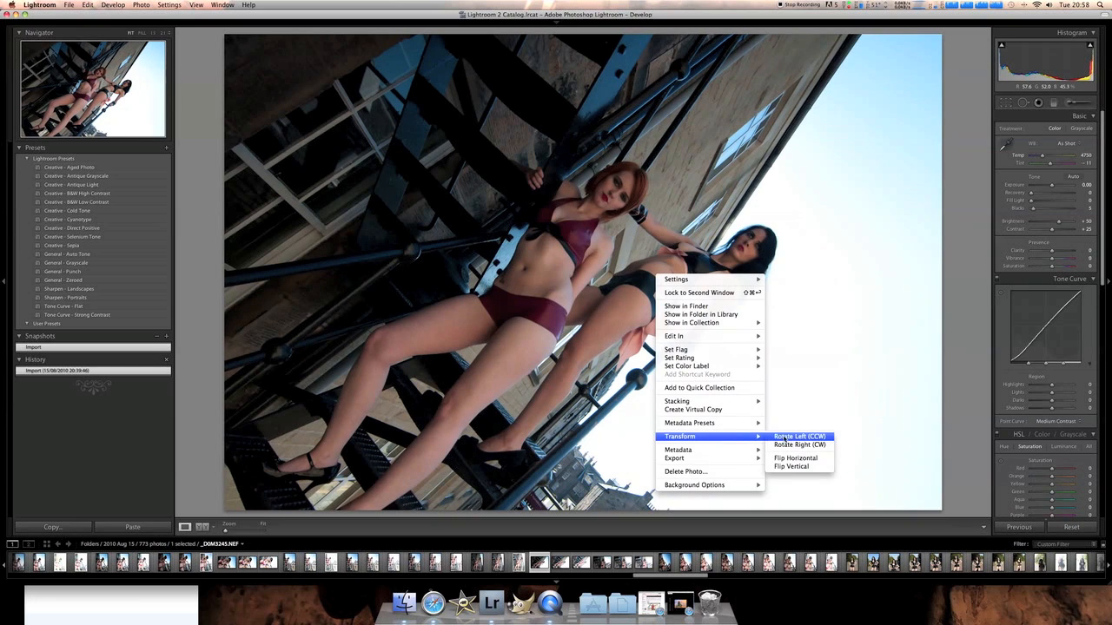
pyautogui.click(784, 436)
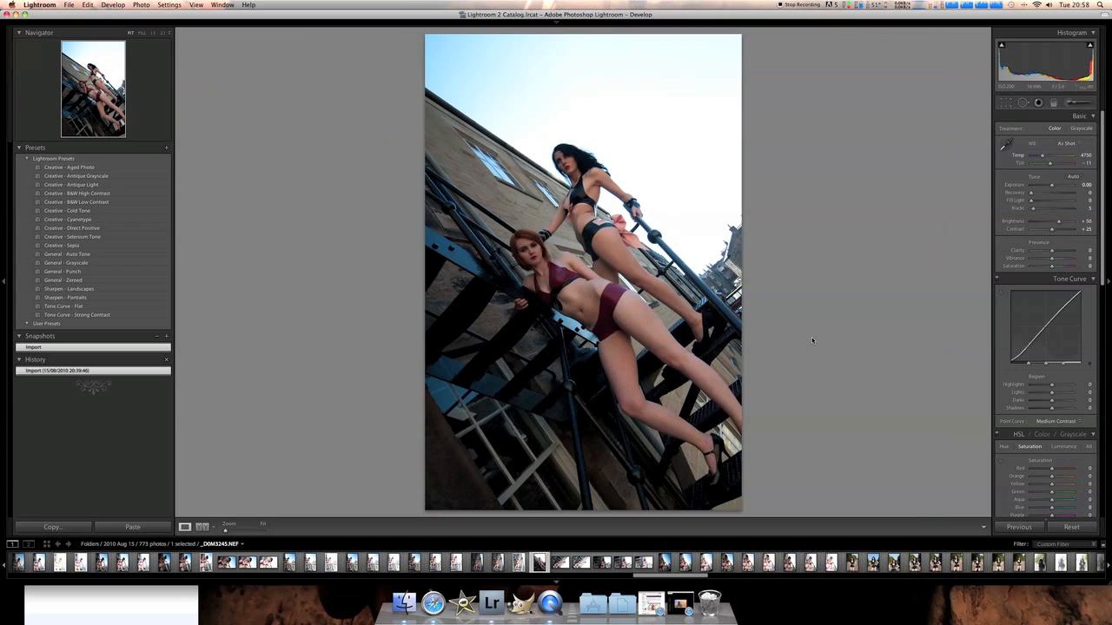
# - Straighten _D0M3245.NEF with a crop angle of 18.50 and flag it as a pick
pyautogui.click(1006, 104)
pyautogui.moveTo(839, 380); pyautogui.dragTo(784, 452)
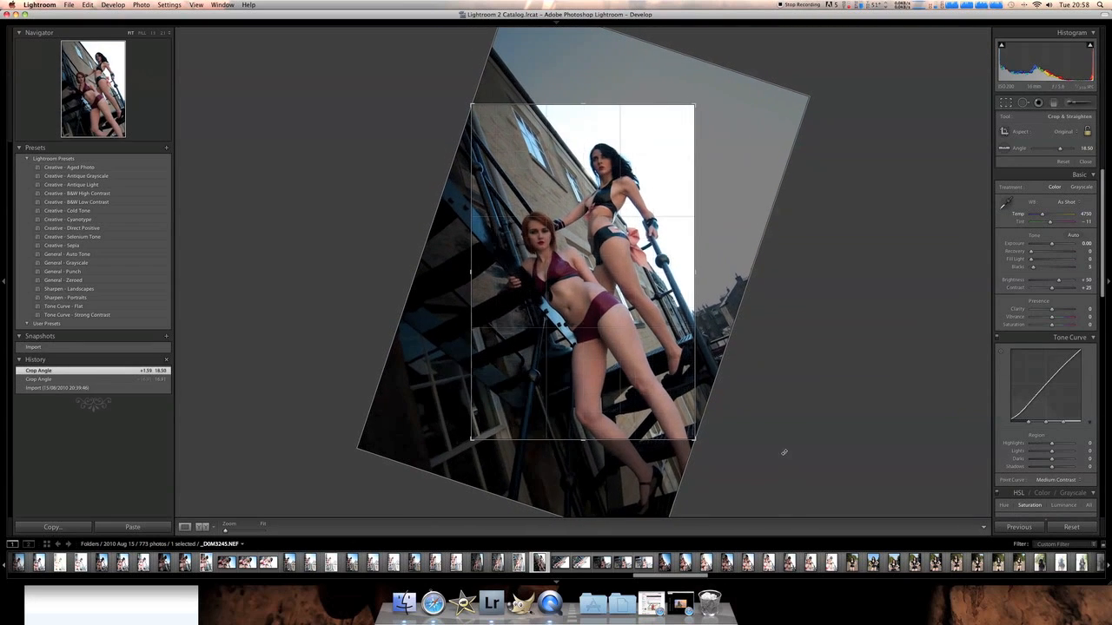
pyautogui.press('Return')
pyautogui.press('p')
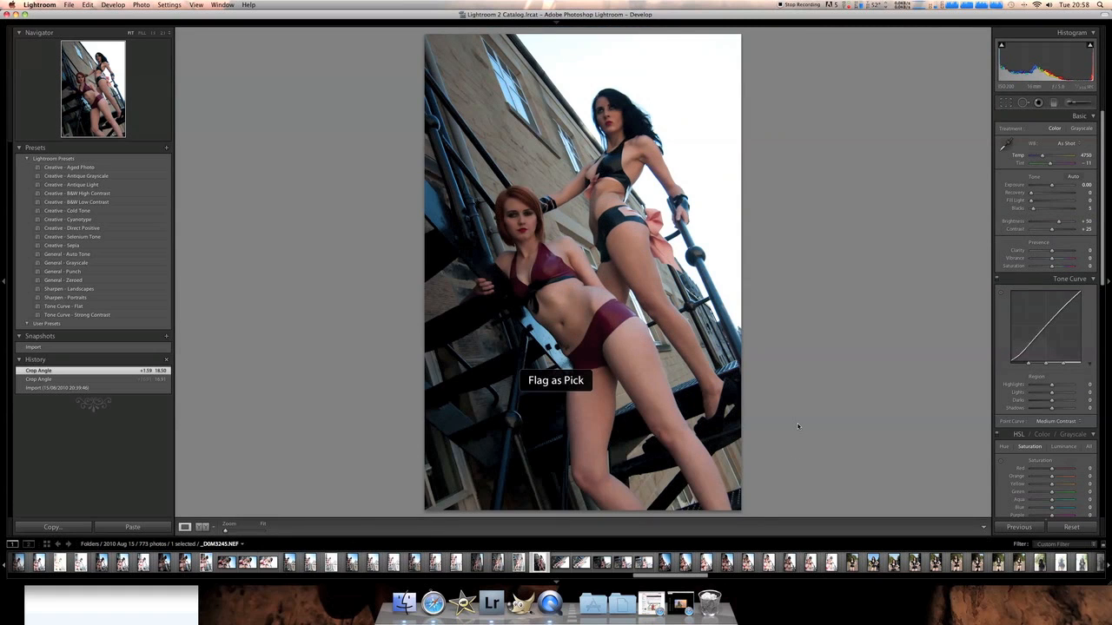
# - Review the landscape-format staircase shots from _D0M3246.NEF to _D0M3249.NEF
pyautogui.press('Right')
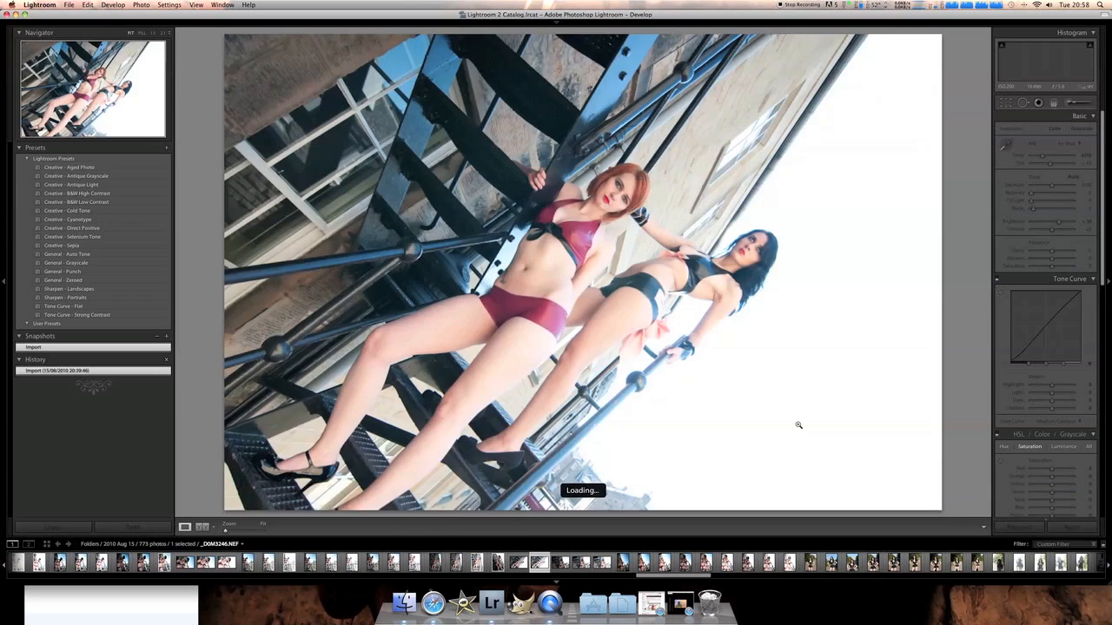
pyautogui.press('Right')
pyautogui.press('Right')
pyautogui.press('Right')
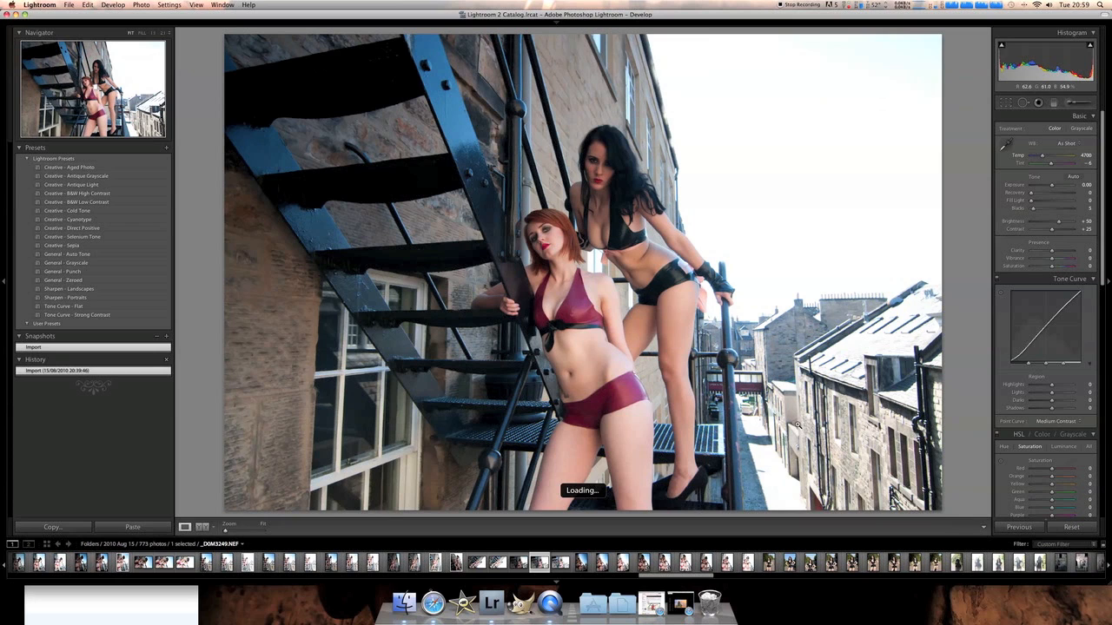
# - Apply the Creative - B&W High Contrast preset to _D0M3249.NEF, leave it uncropped, and flag it as a pick
pyautogui.press('r')
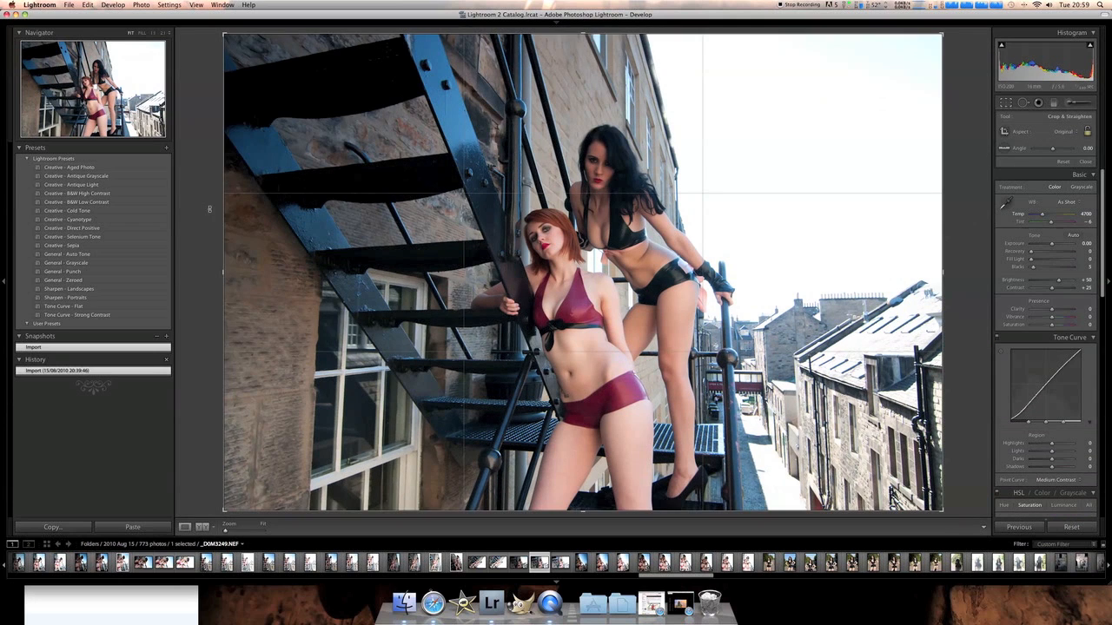
pyautogui.click(73, 193)
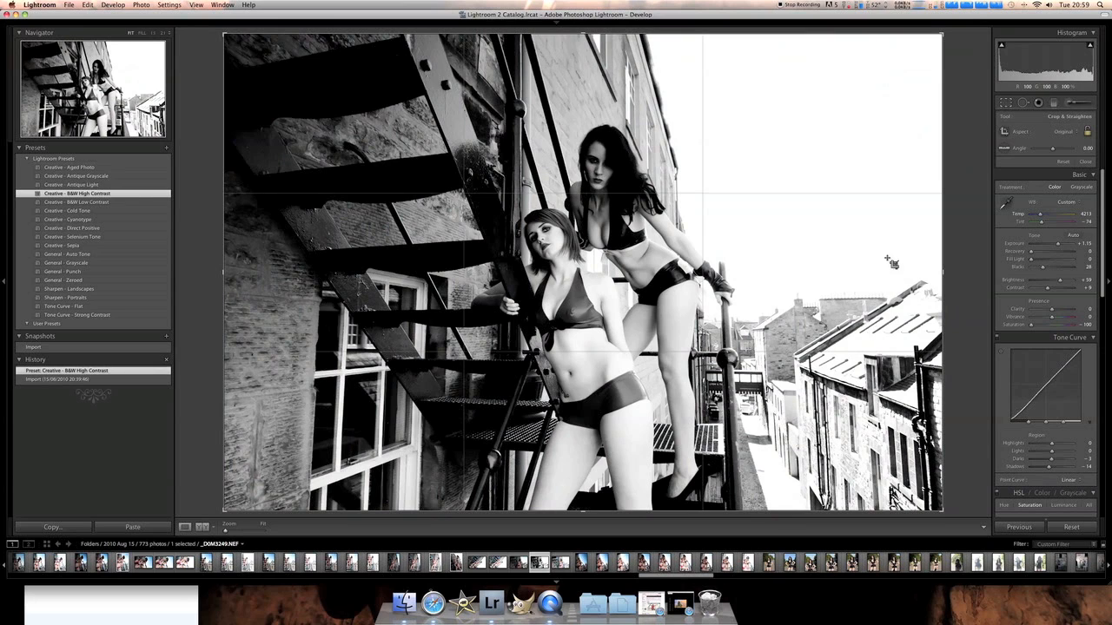
pyautogui.click(1006, 102)
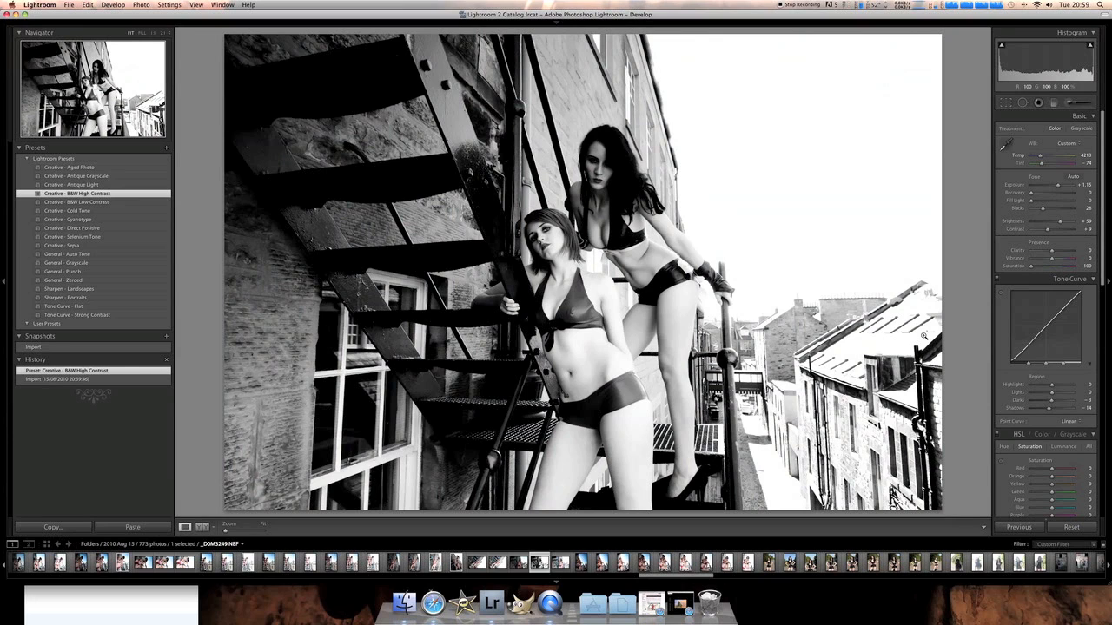
pyautogui.press('p')
# - Review the portrait-format railing shots following _D0M3249.NEF through _D0M3259.NEF, and bring up the module picker
pyautogui.press('Right')
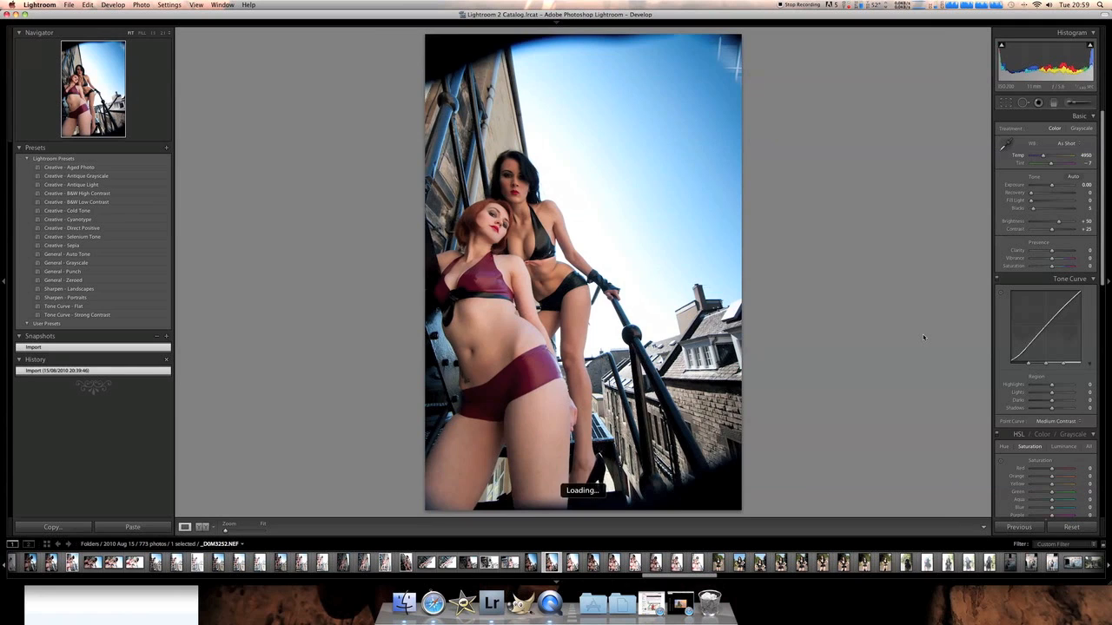
pyautogui.press('Right')
pyautogui.press('Right')
pyautogui.press('Right')
pyautogui.press('Right')
pyautogui.press('Right')
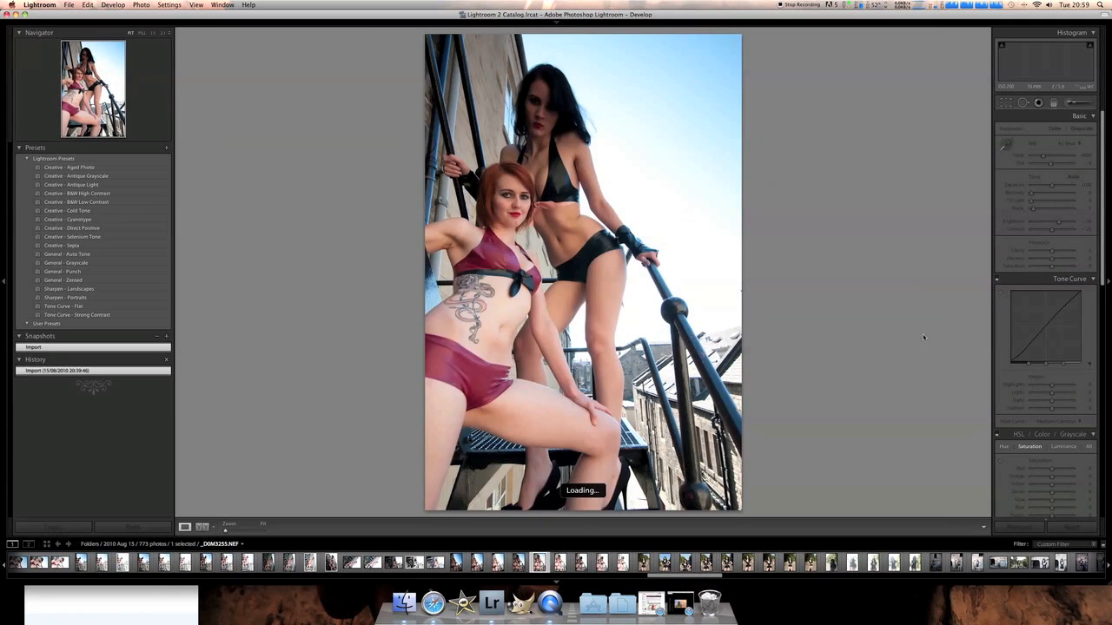
pyautogui.press('Right')
pyautogui.press('Right')
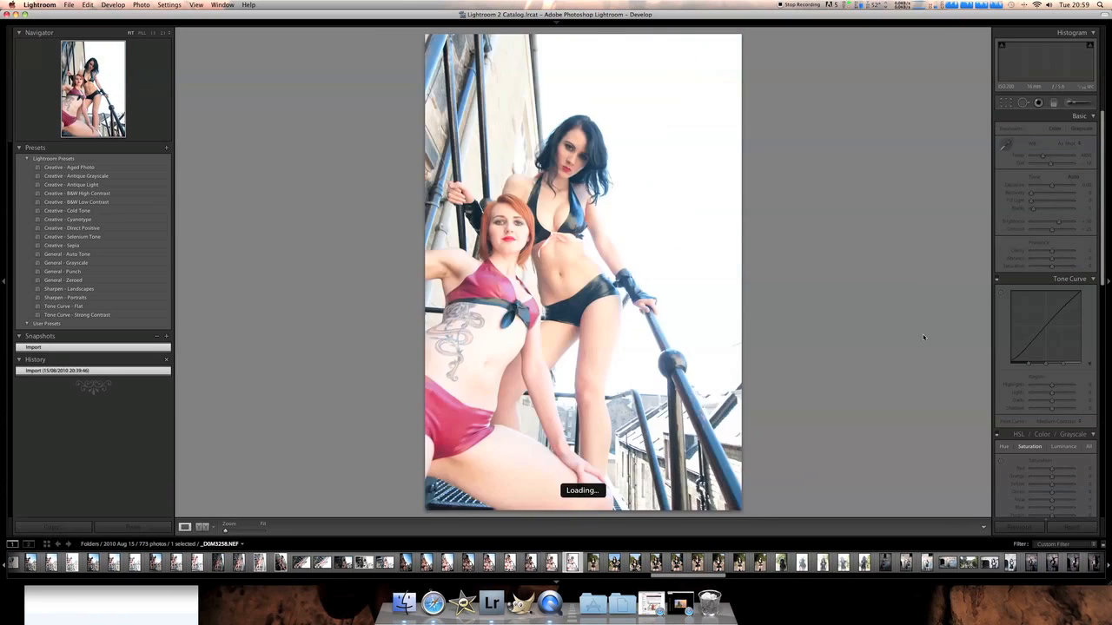
pyautogui.press('Right')
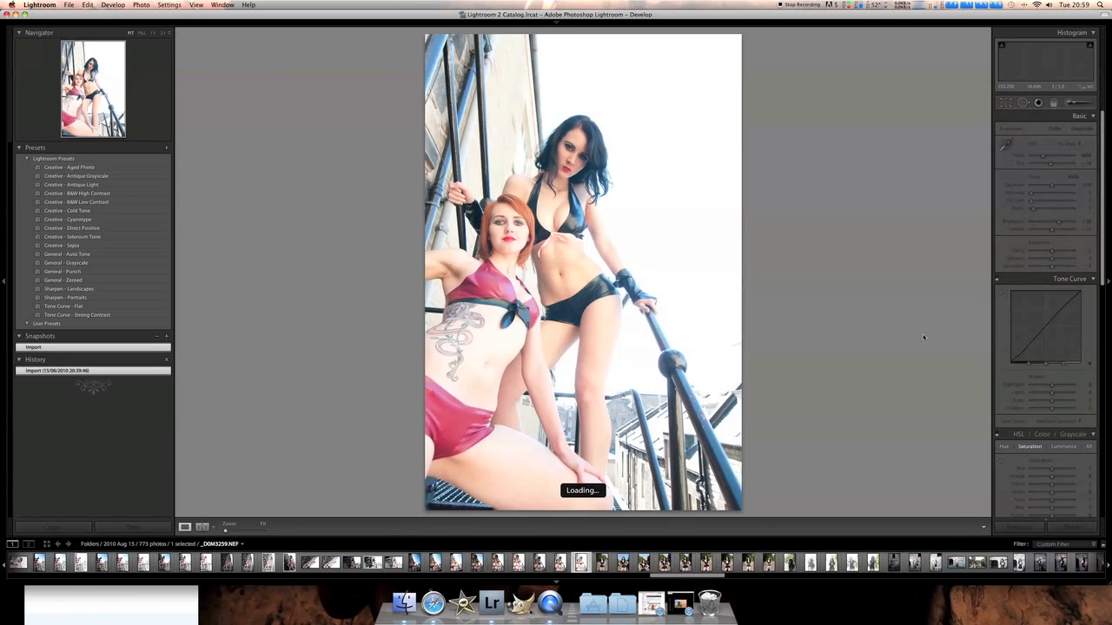
pyautogui.press('F5')
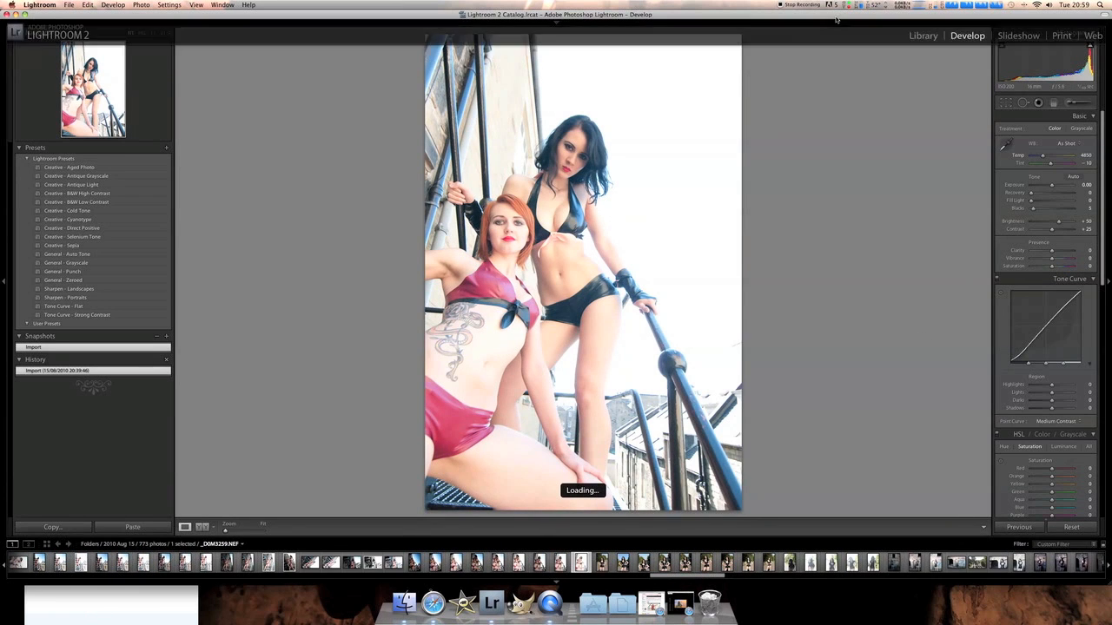